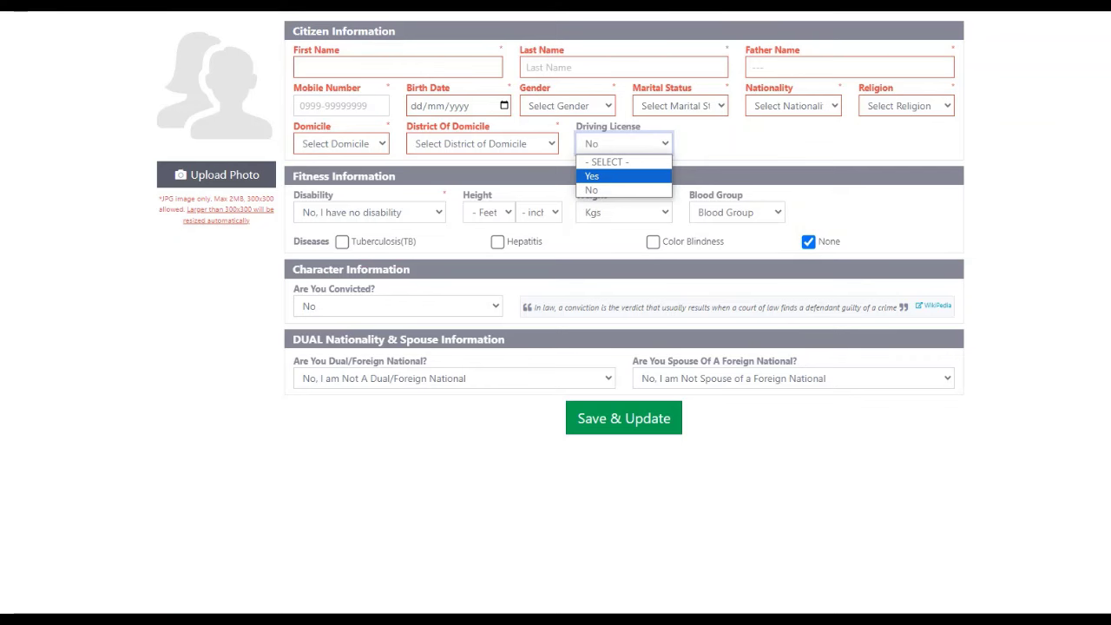
Step: Review the choices for disability status and keep "No, I have no disability" selected
{"action": "key", "text": "Escape"}
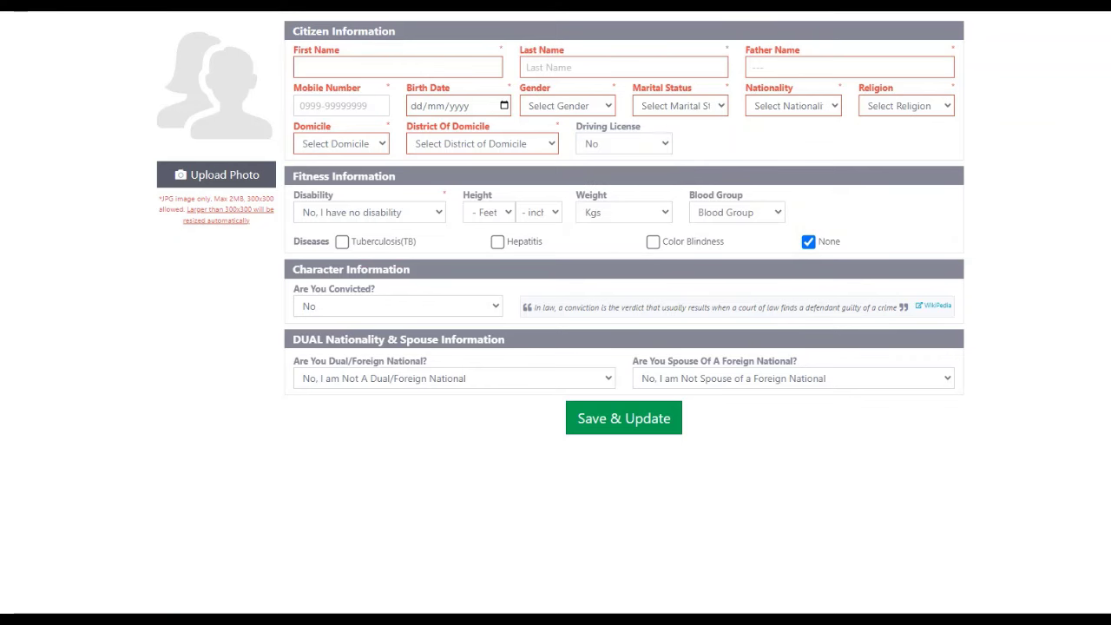
{"action": "left_click", "coordinate": [369, 212]}
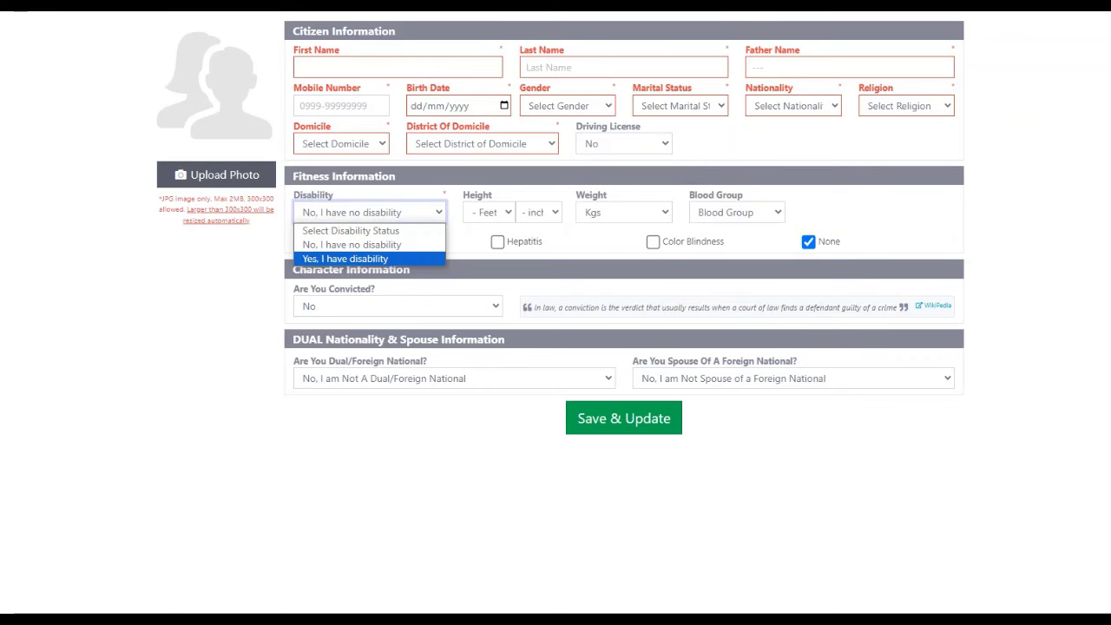
{"action": "key", "text": "Up"}
{"action": "key", "text": "Return"}
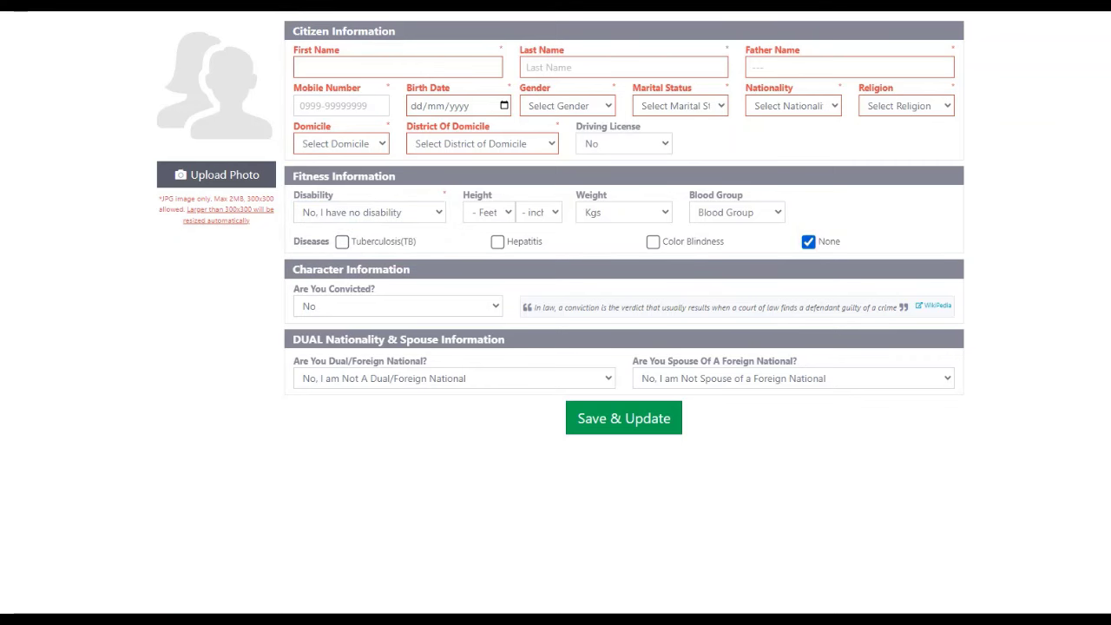
Step: Look through the disease, blood group, weight and height options in the fitness information
{"action": "left_click", "coordinate": [809, 243]}
{"action": "left_click", "coordinate": [809, 241]}
{"action": "left_click", "coordinate": [737, 212]}
{"action": "left_click", "coordinate": [681, 217]}
{"action": "left_click", "coordinate": [624, 212]}
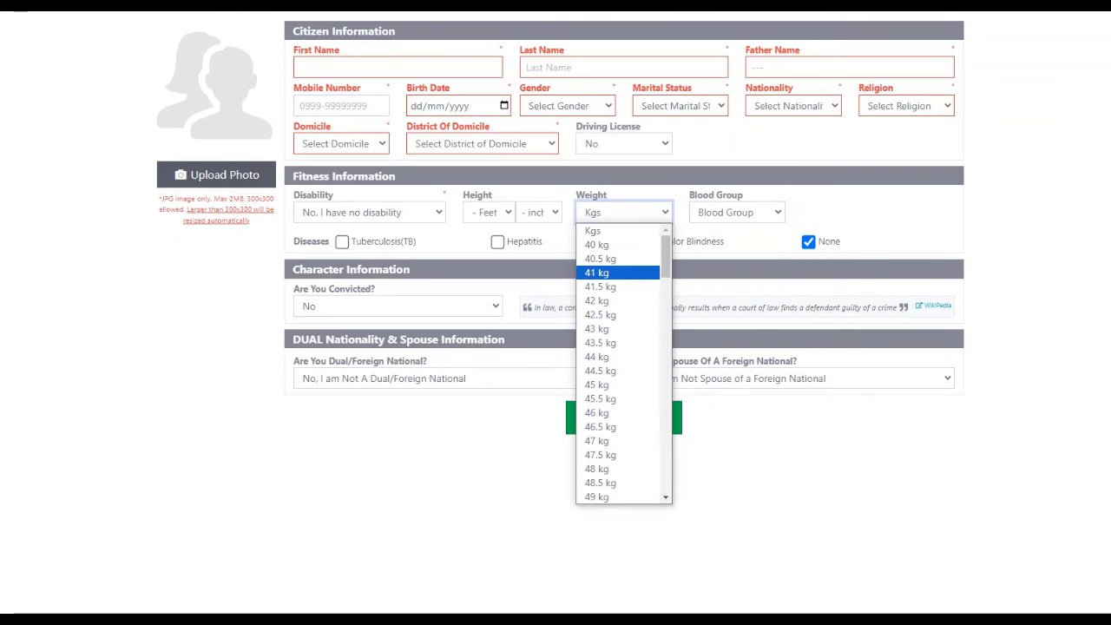
{"action": "left_click", "coordinate": [569, 228]}
{"action": "left_click", "coordinate": [490, 212]}
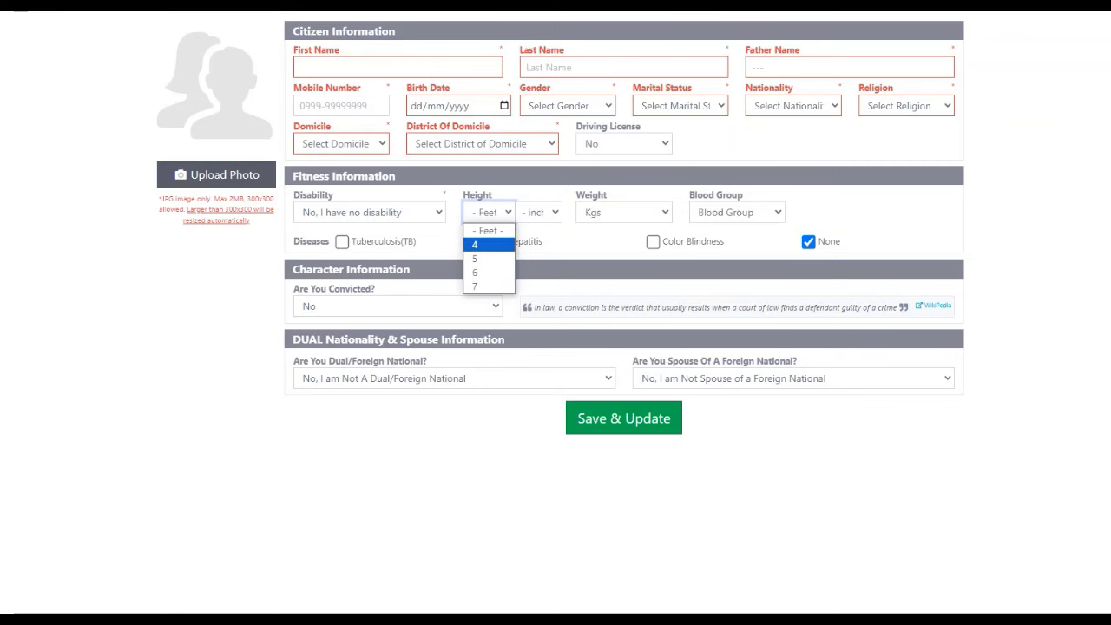
{"action": "left_click", "coordinate": [539, 212]}
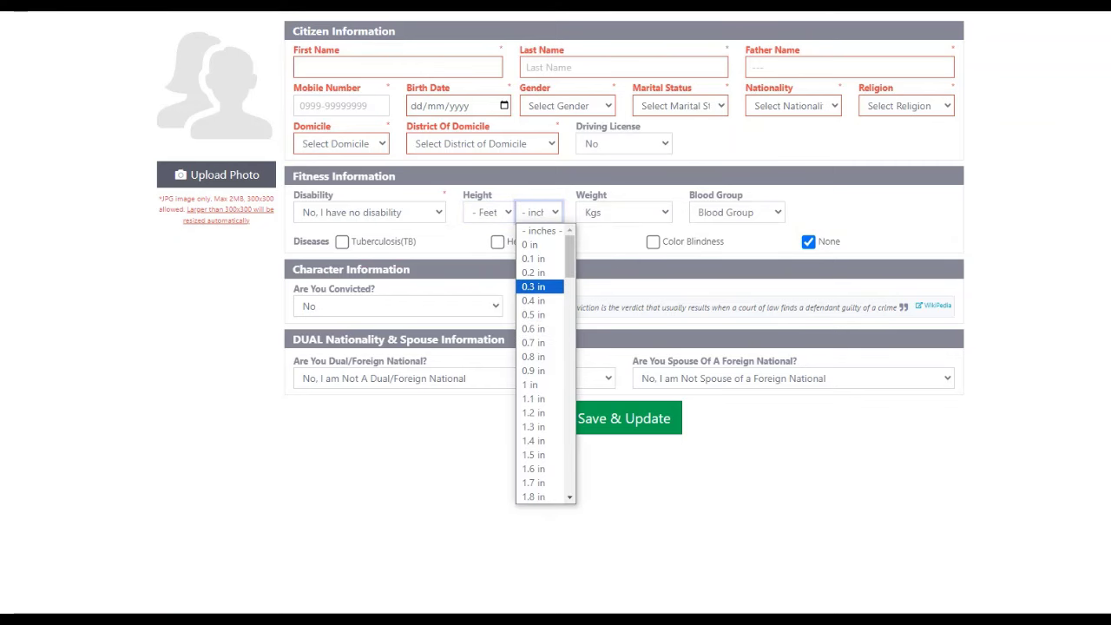
{"action": "left_click", "coordinate": [594, 285]}
Step: Look through the answer options for conviction, dual or foreign nationality, and being the spouse of a foreign national
{"action": "left_click", "coordinate": [397, 306]}
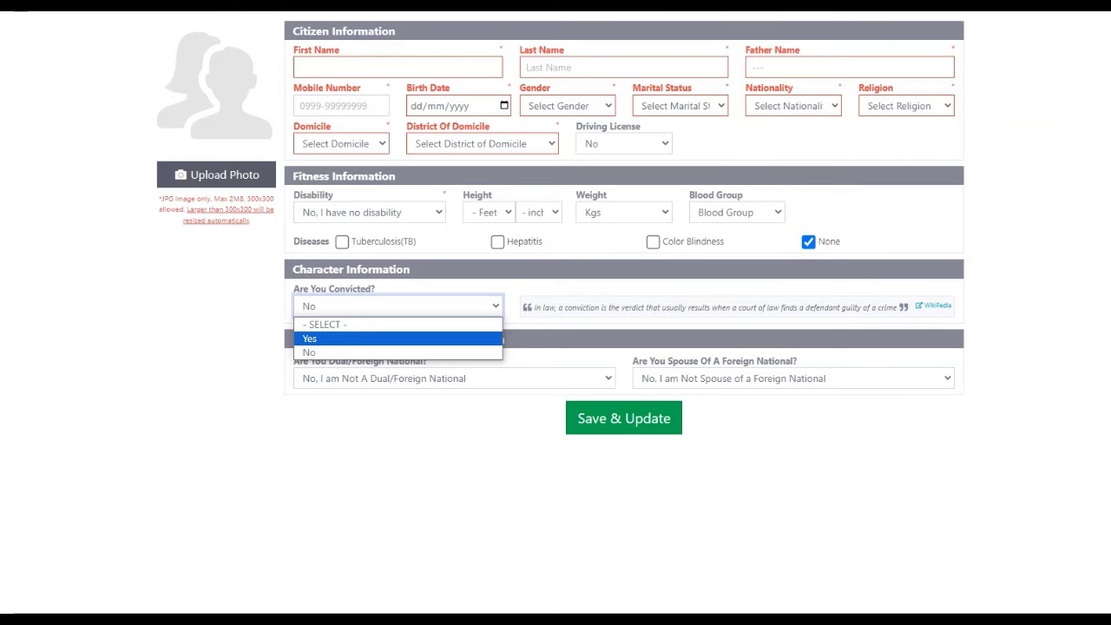
{"action": "left_click", "coordinate": [408, 434]}
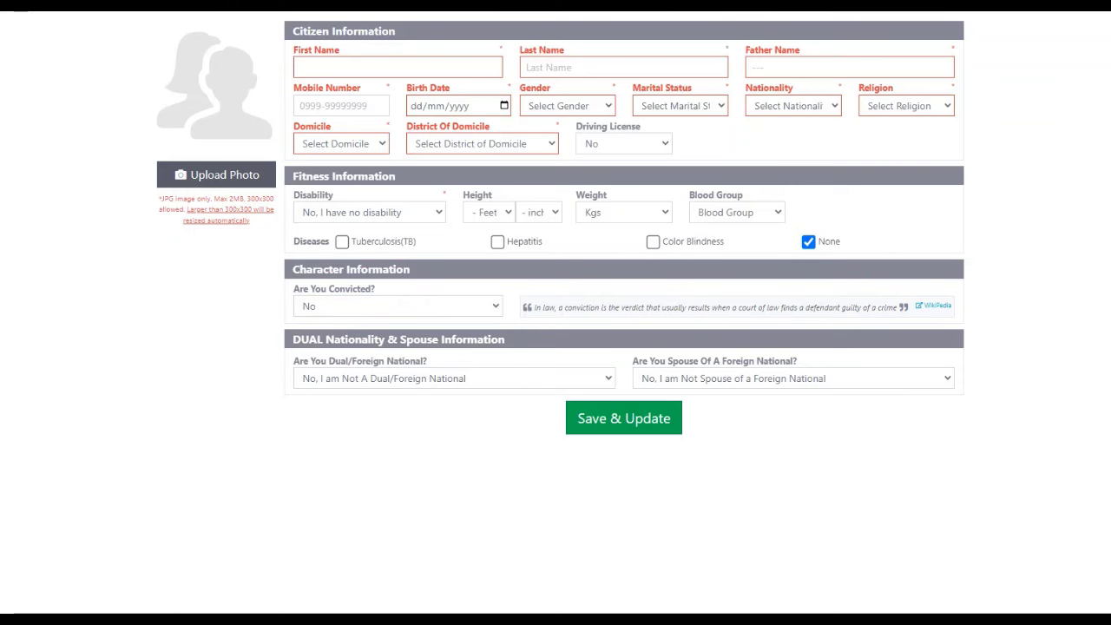
{"action": "left_click", "coordinate": [454, 378]}
{"action": "left_click", "coordinate": [454, 487]}
{"action": "key", "text": "Tab"}
{"action": "key", "text": "Return"}
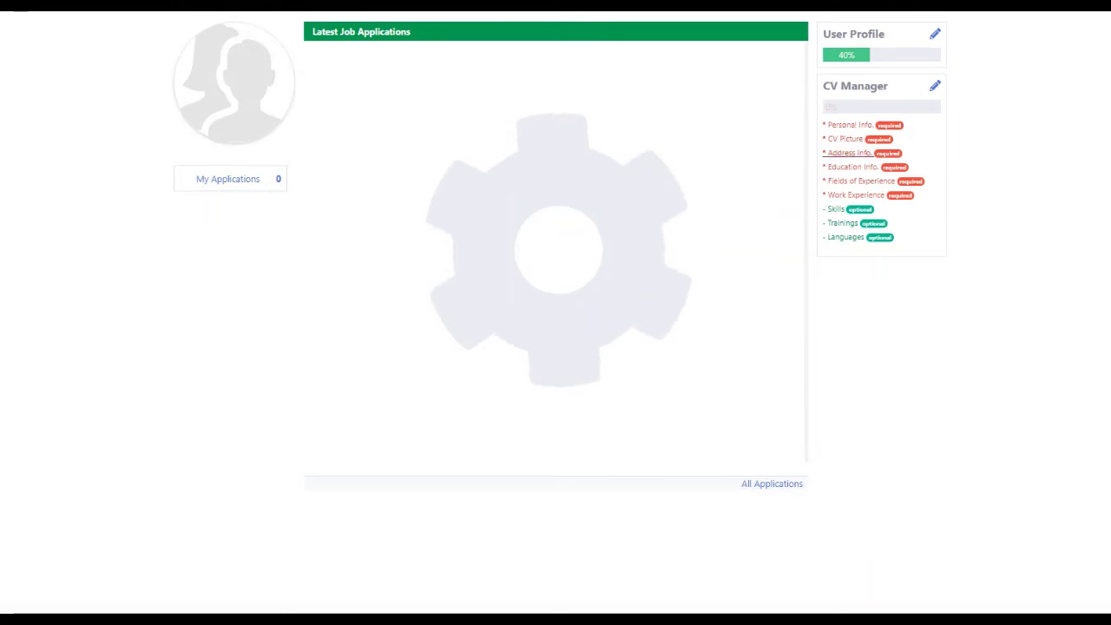
Step: Open the address section of the CV and set the country to Pakistan and the province to Punjab
{"action": "left_click", "coordinate": [845, 139]}
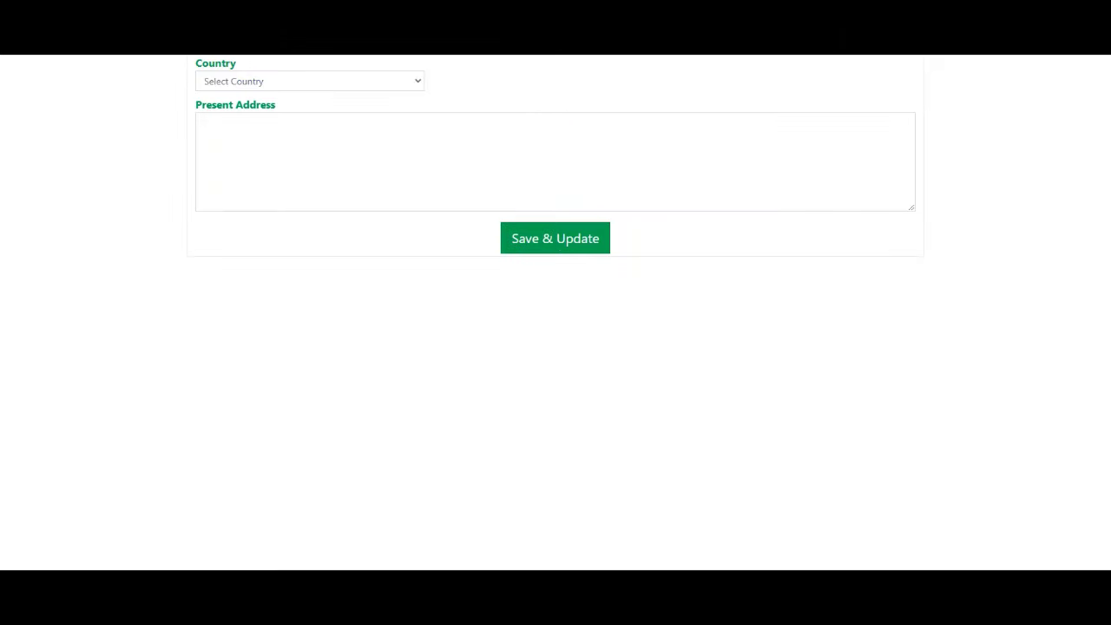
{"action": "left_click", "coordinate": [310, 81]}
{"action": "left_click", "coordinate": [260, 112]}
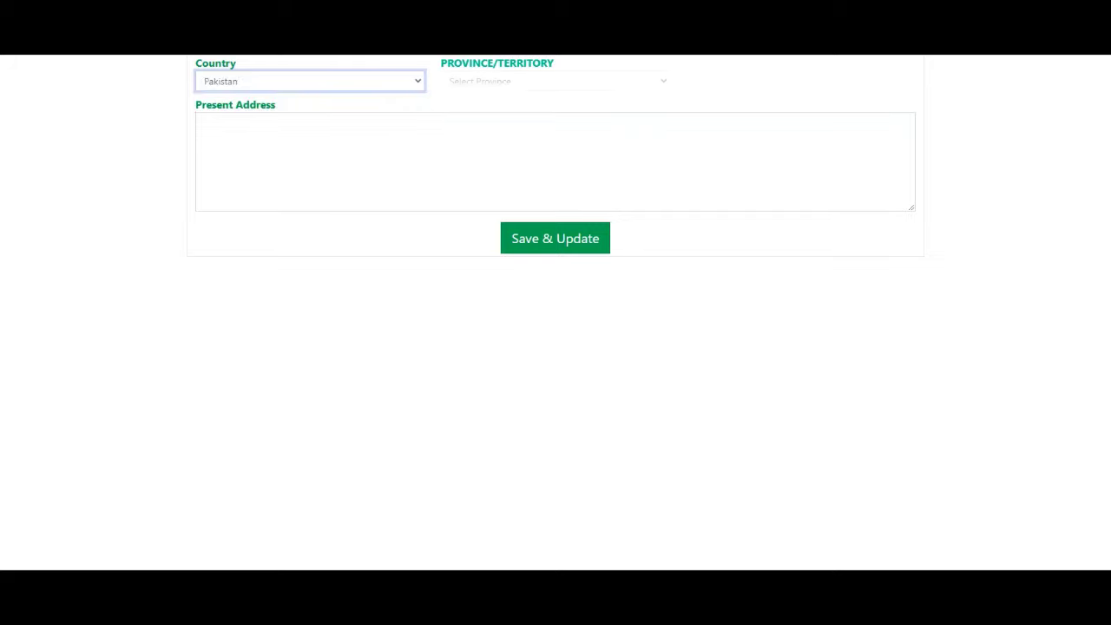
{"action": "left_click", "coordinate": [310, 146]}
{"action": "left_click", "coordinate": [556, 80]}
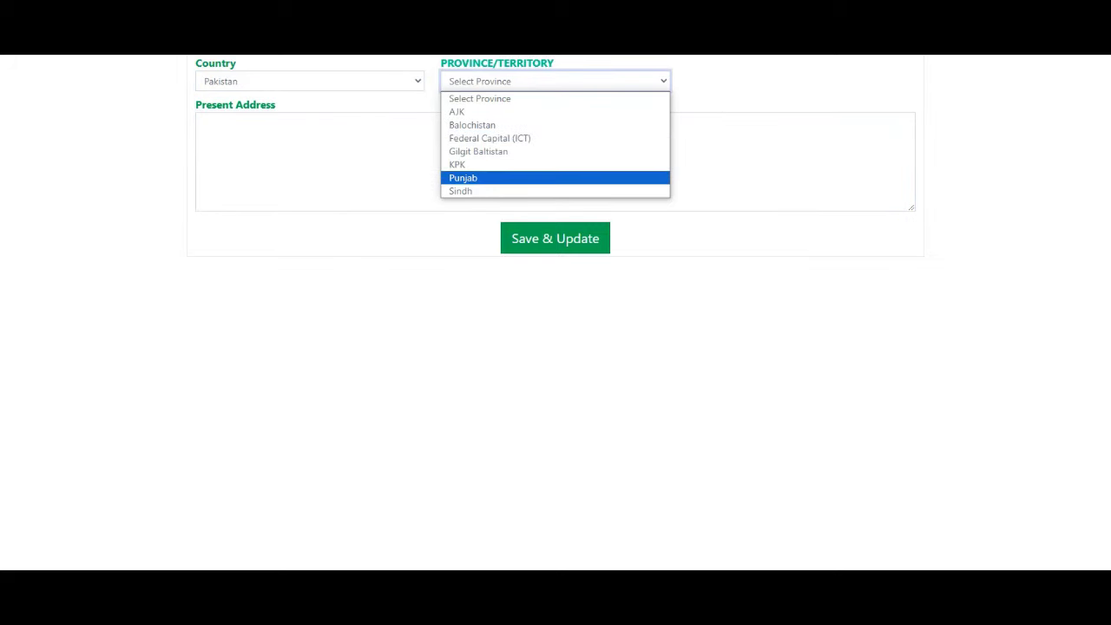
{"action": "left_click", "coordinate": [555, 177]}
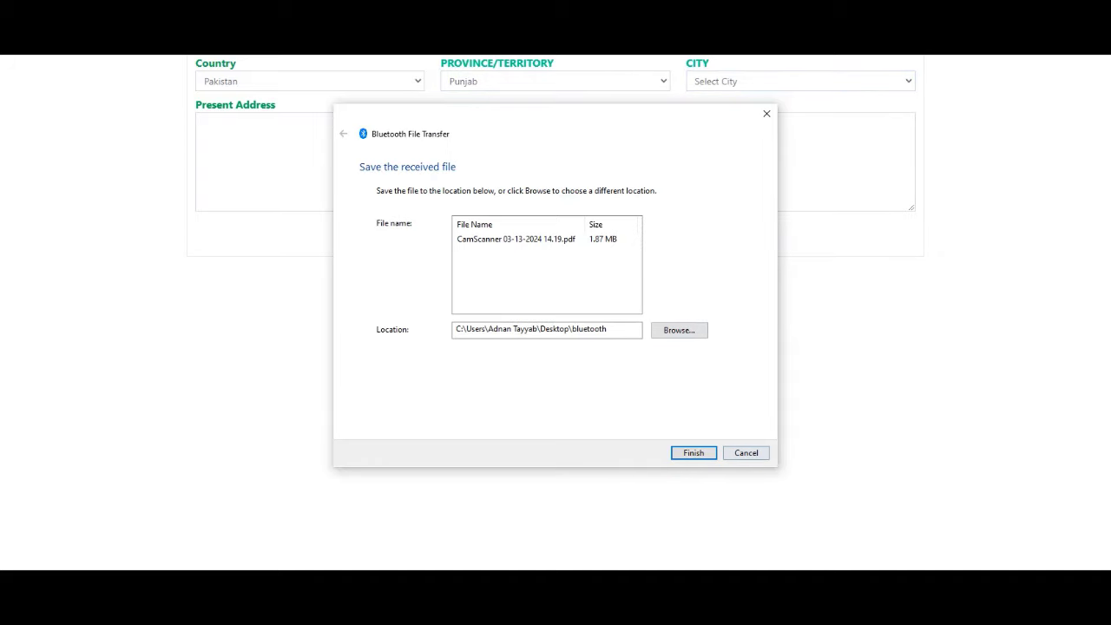
Step: Dismiss the Bluetooth file transfer dialog and look through the cities offered for Punjab
{"action": "left_click", "coordinate": [747, 454]}
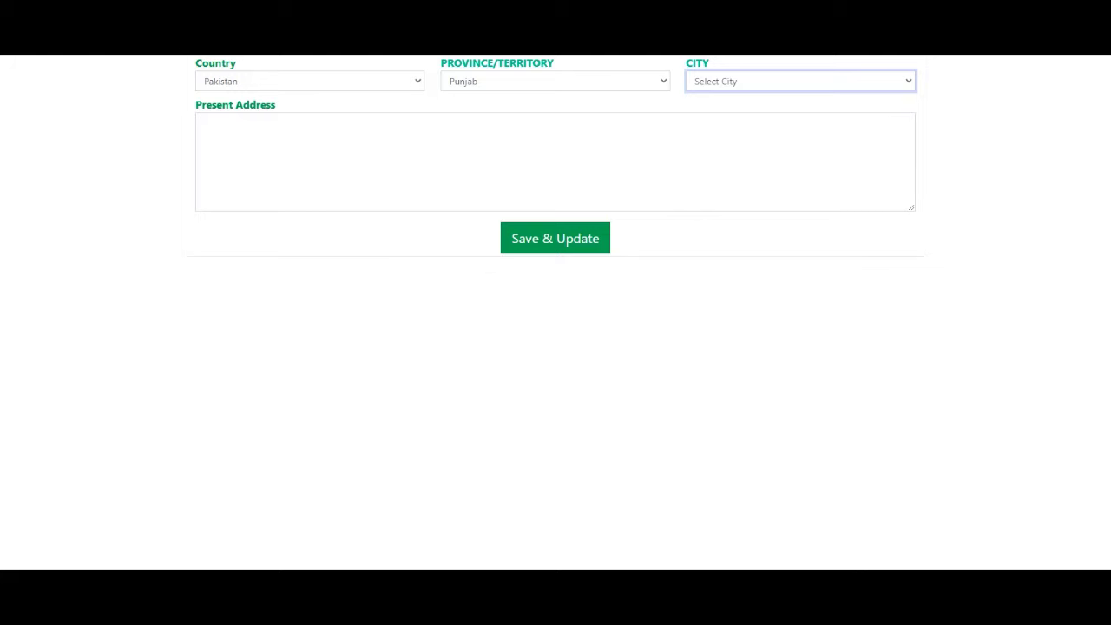
{"action": "left_click", "coordinate": [756, 81]}
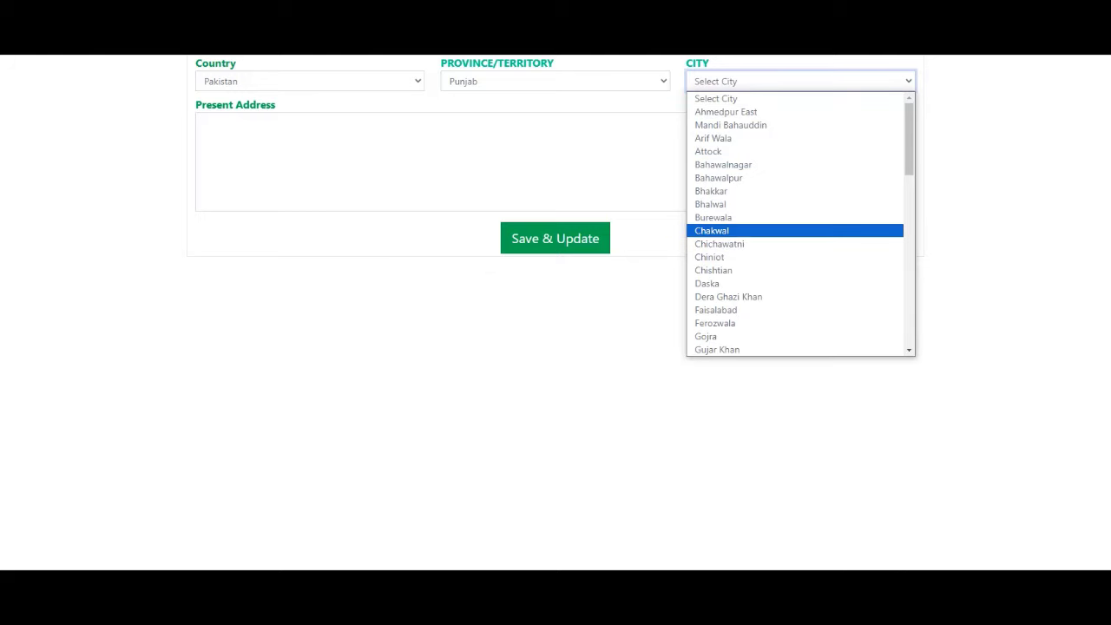
{"action": "left_click", "coordinate": [973, 231]}
{"action": "left_click", "coordinate": [563, 130]}
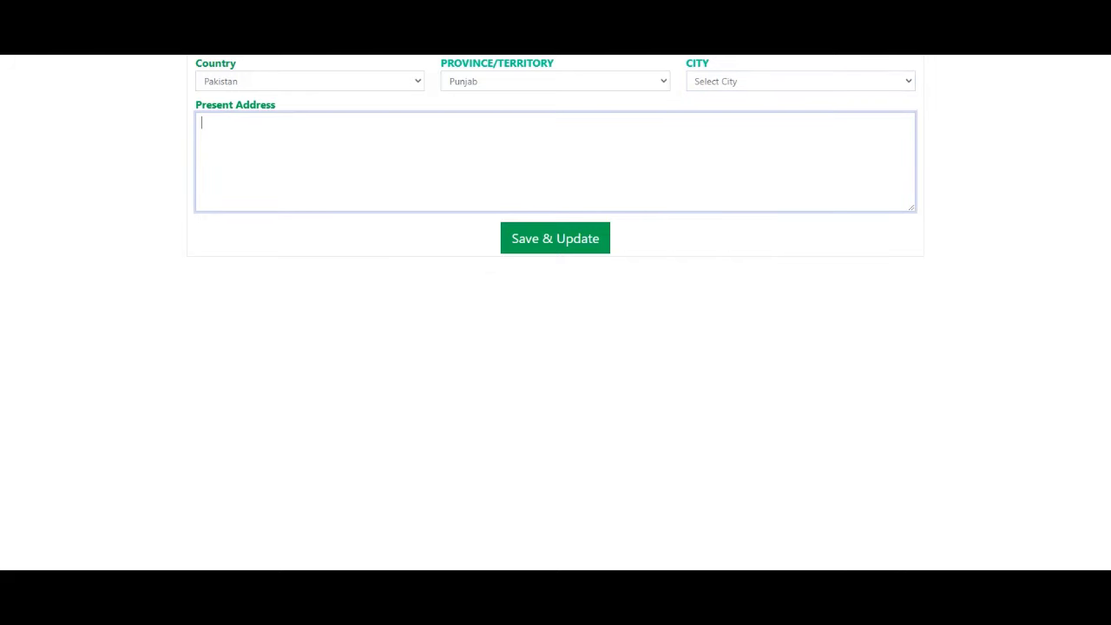
{"action": "type", "text": "abc"}
{"action": "key", "text": "BackSpace"}
{"action": "key", "text": "BackSpace"}
{"action": "key", "text": "BackSpace"}
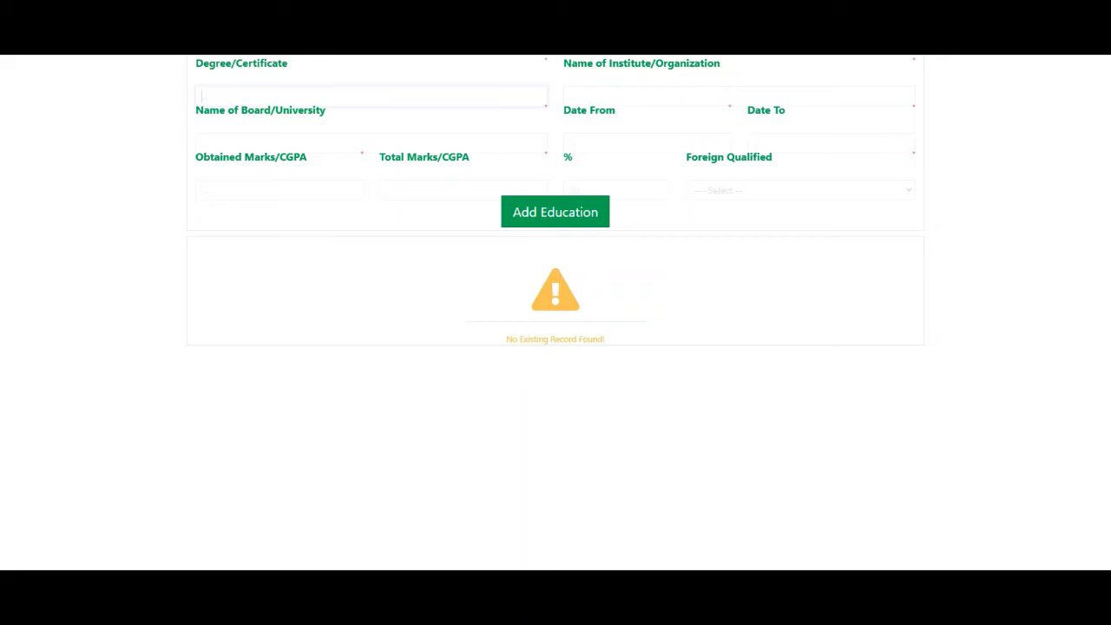
Step: Set the degree/certificate of the new education entry to Matric using the saved suggestion
{"action": "left_click", "coordinate": [372, 81]}
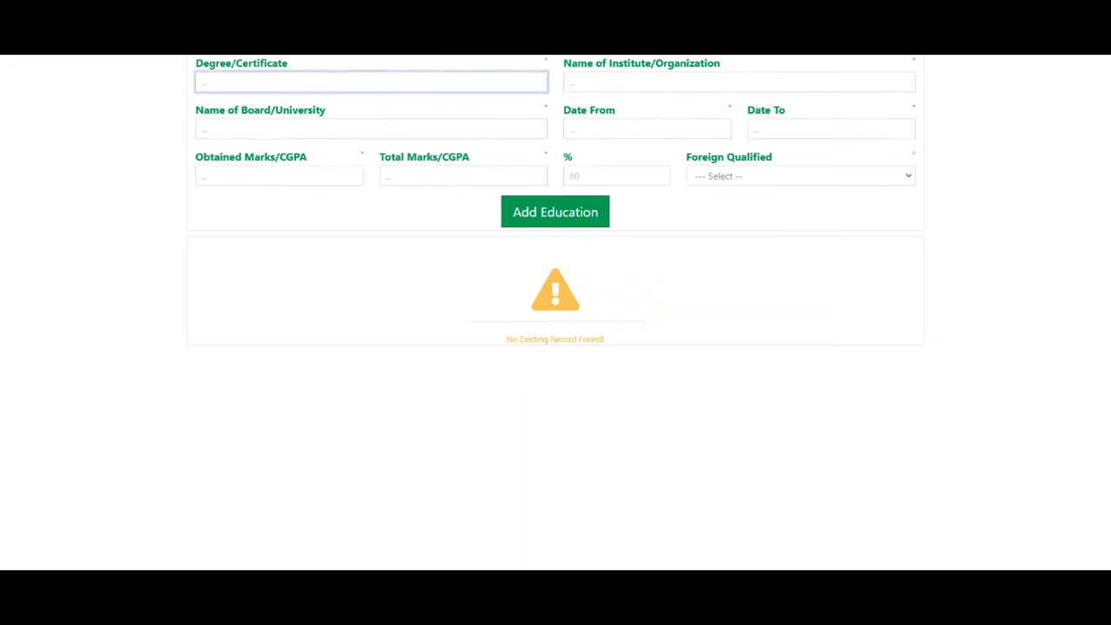
{"action": "left_click", "coordinate": [372, 80]}
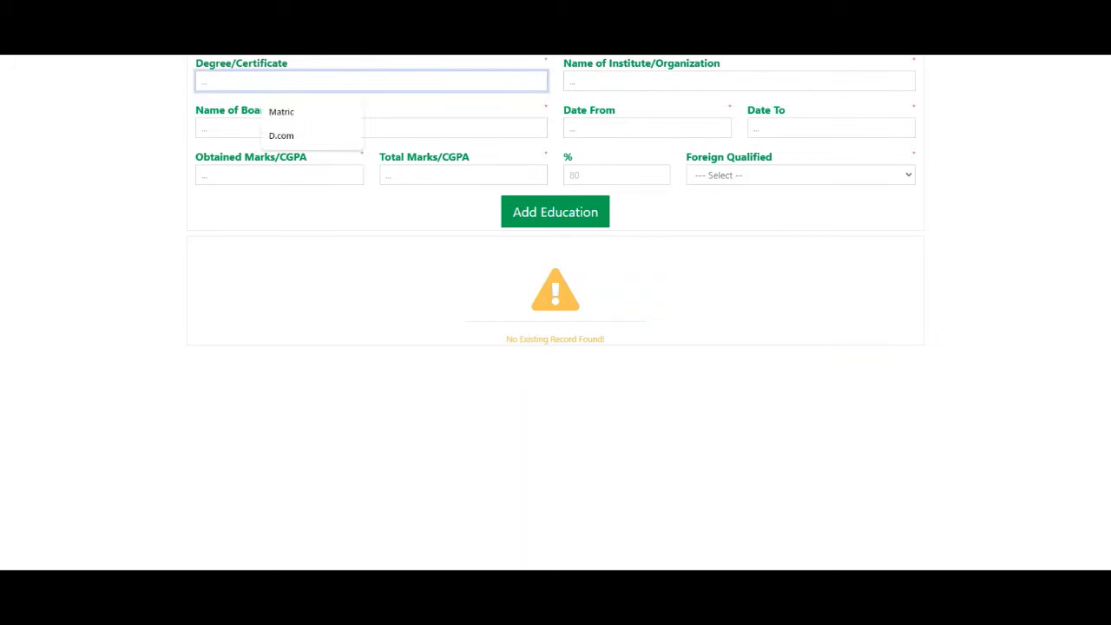
{"action": "key", "text": "Down"}
{"action": "key", "text": "Return"}
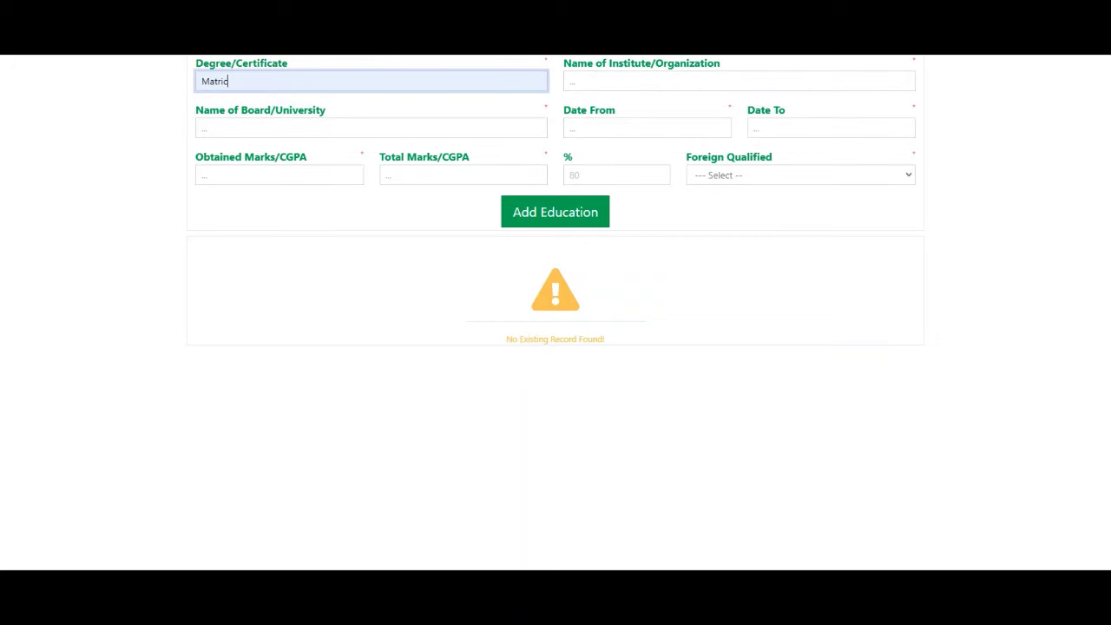
Step: Look over the suggestions for institute, board or university, start and end dates, and obtained marks in the education form
{"action": "left_click", "coordinate": [739, 81]}
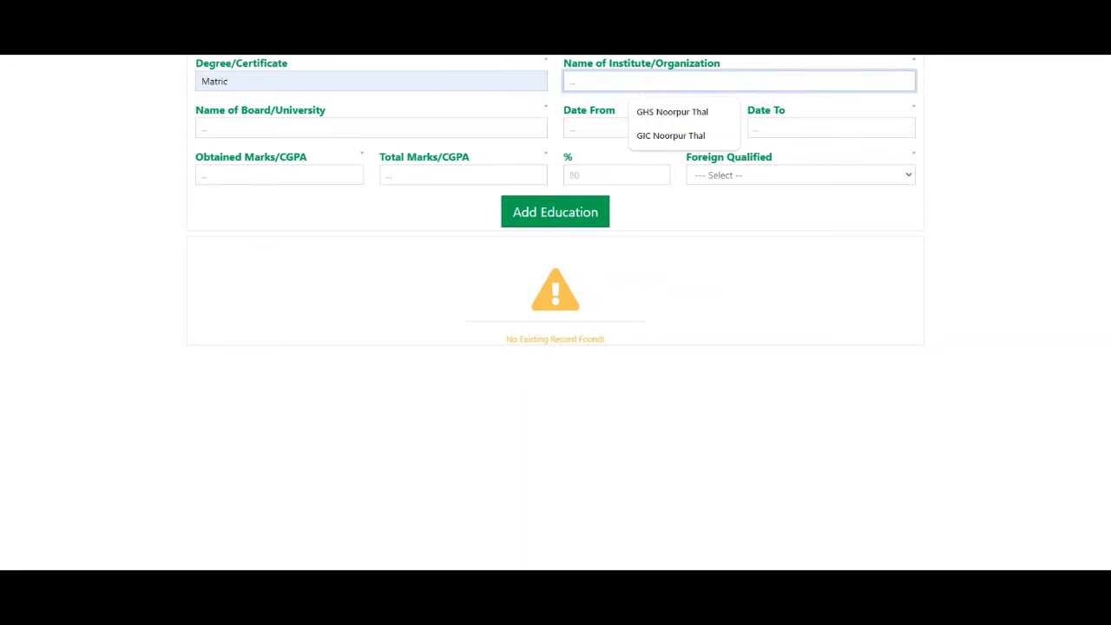
{"action": "key", "text": "Escape"}
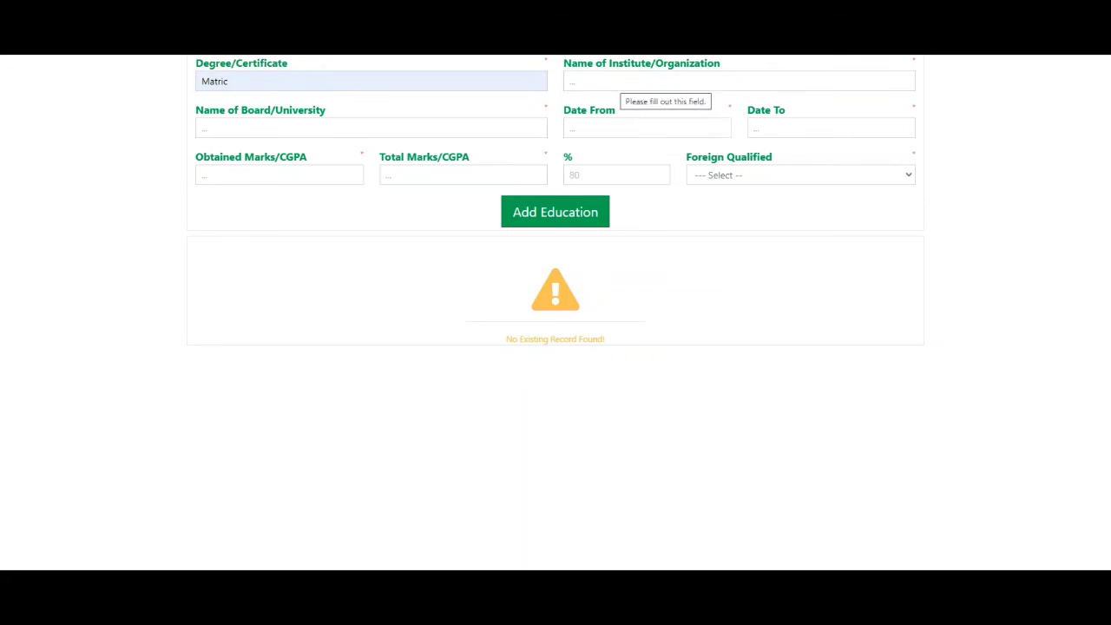
{"action": "left_click", "coordinate": [215, 128]}
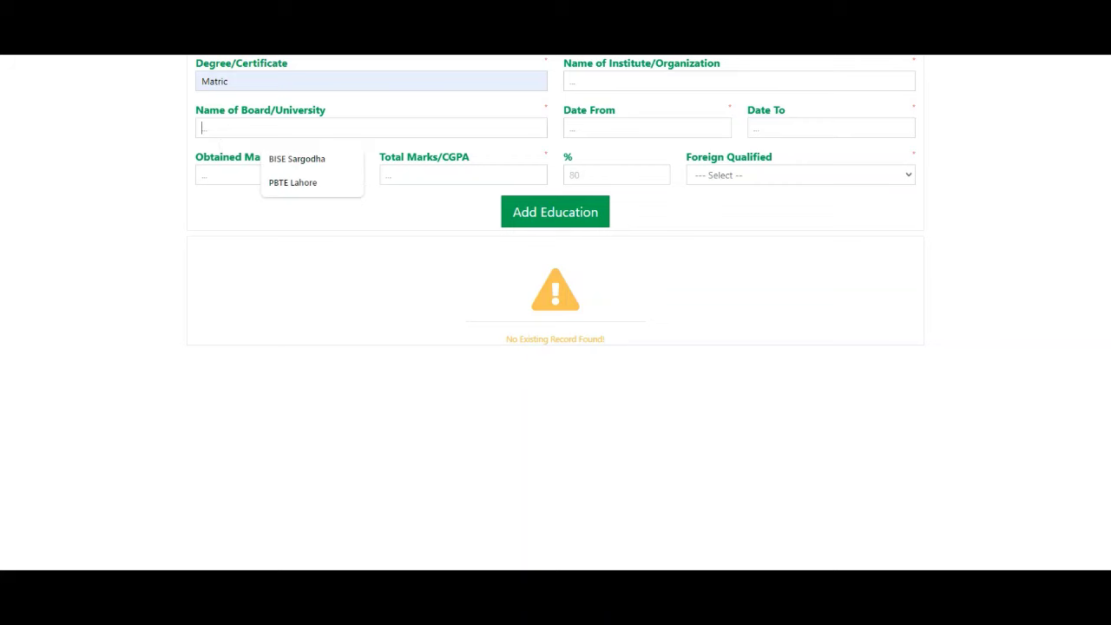
{"action": "left_click", "coordinate": [148, 148]}
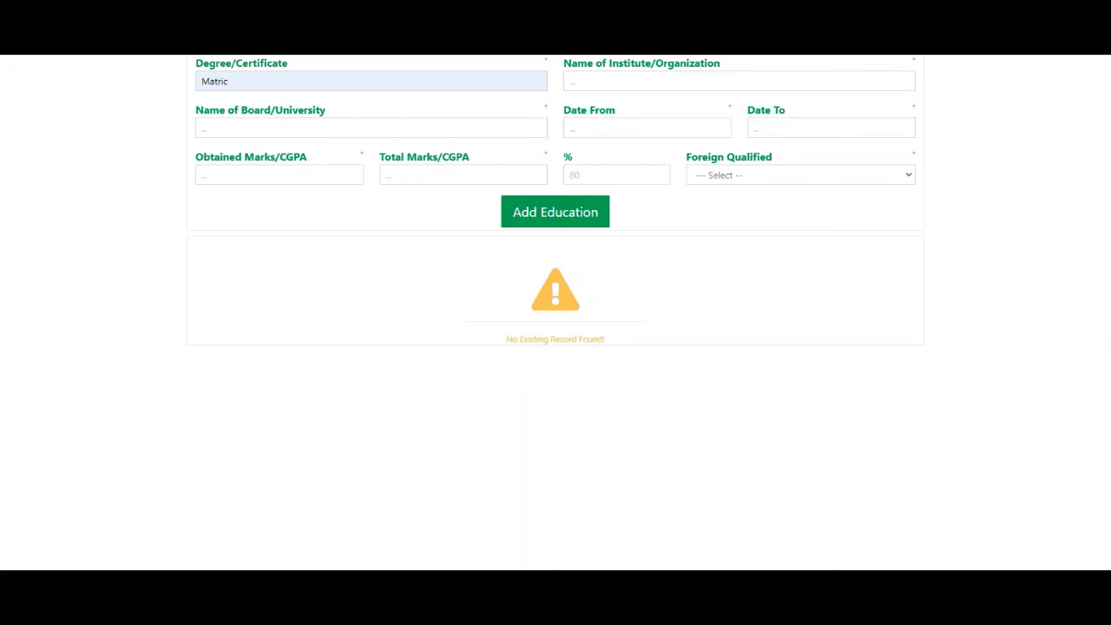
{"action": "left_click", "coordinate": [647, 127]}
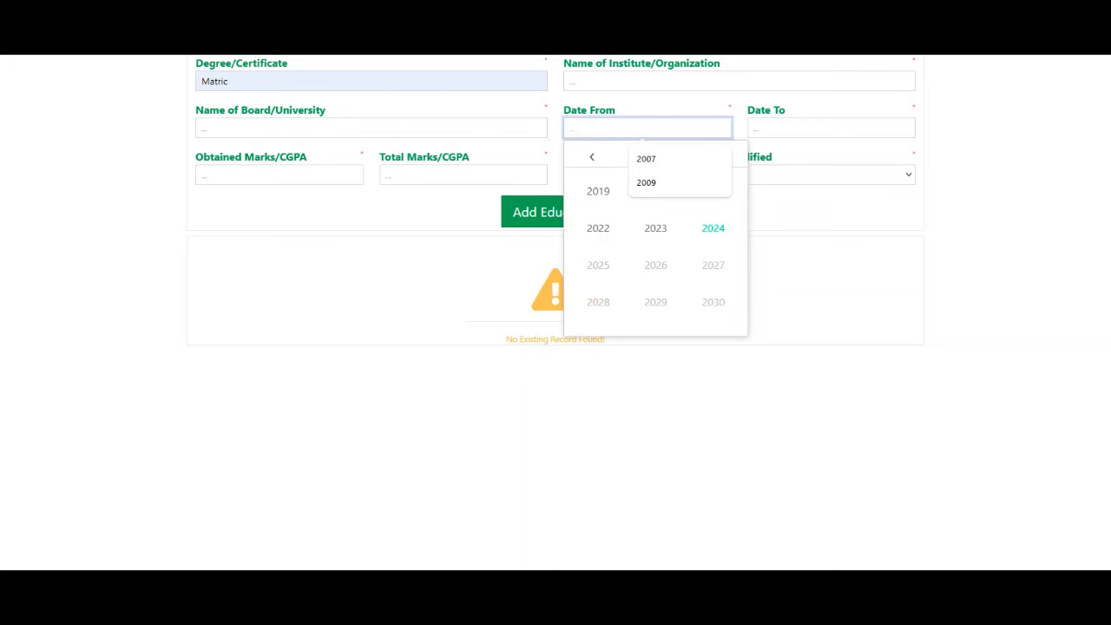
{"action": "left_click", "coordinate": [831, 127]}
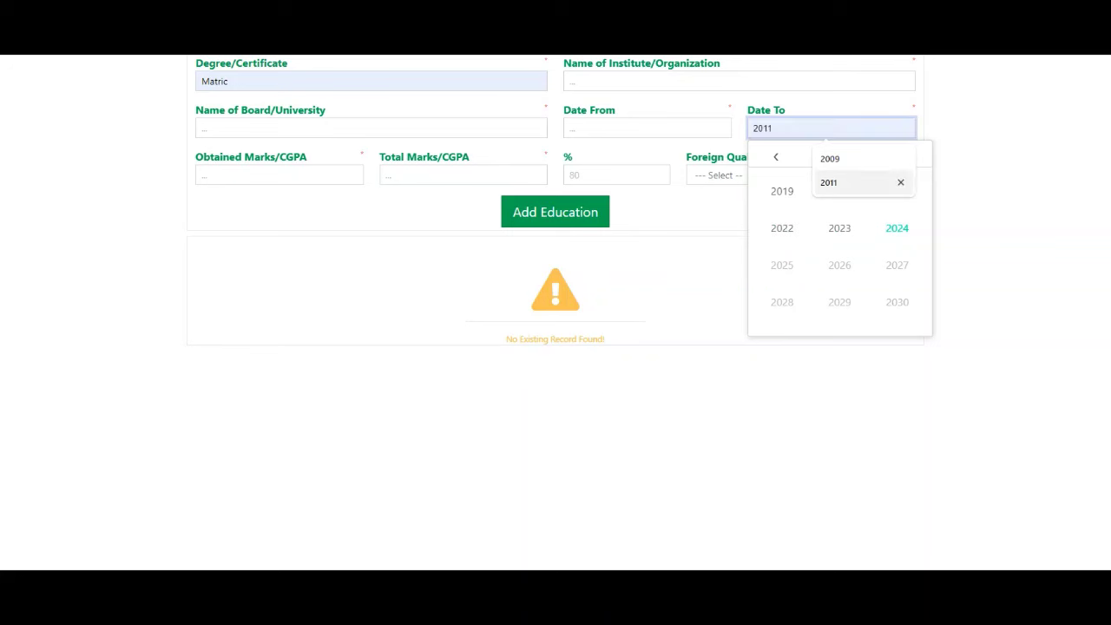
{"action": "left_click", "coordinate": [868, 266]}
{"action": "left_click", "coordinate": [279, 175]}
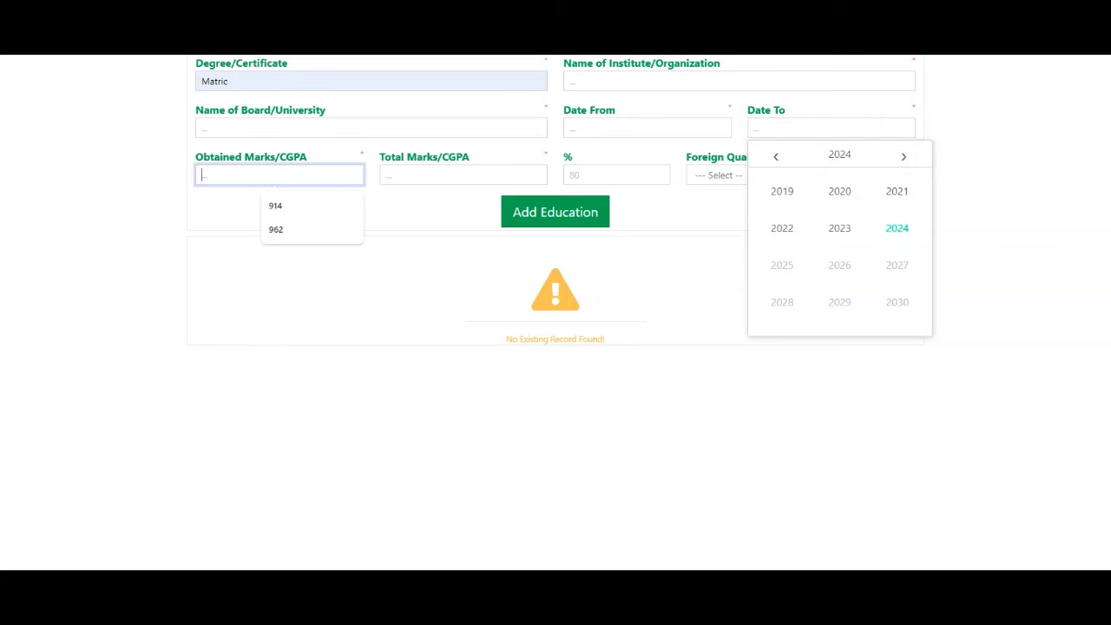
{"action": "left_click", "coordinate": [395, 260]}
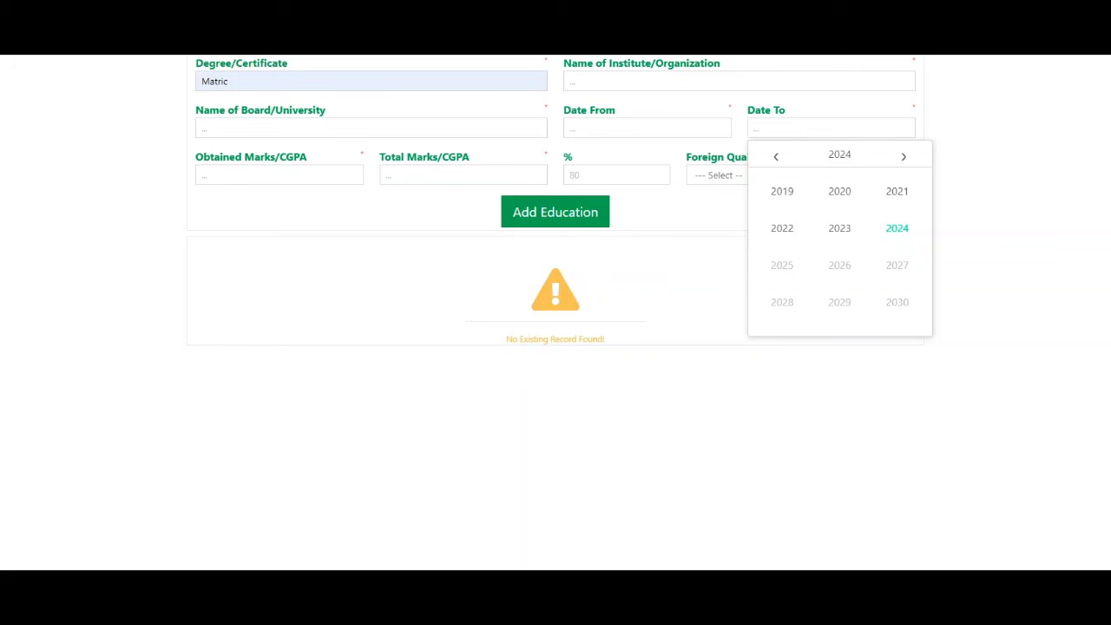
Step: Set the obtained marks to 914 and the total marks to 1100, and check the Foreign Qualified options
{"action": "left_click", "coordinate": [280, 176]}
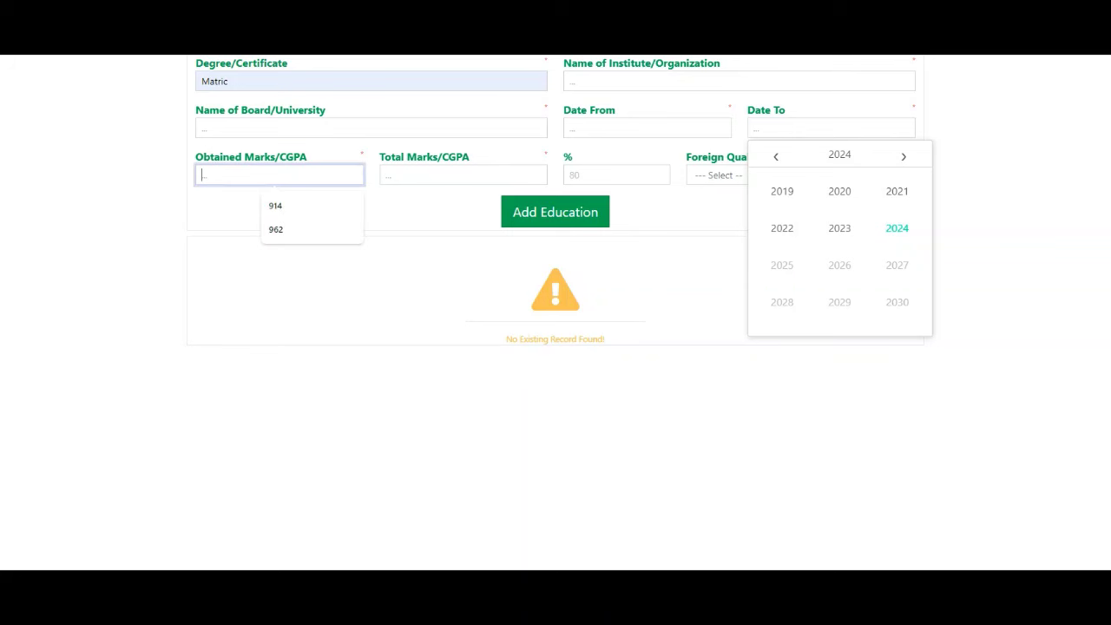
{"action": "key", "text": "Return"}
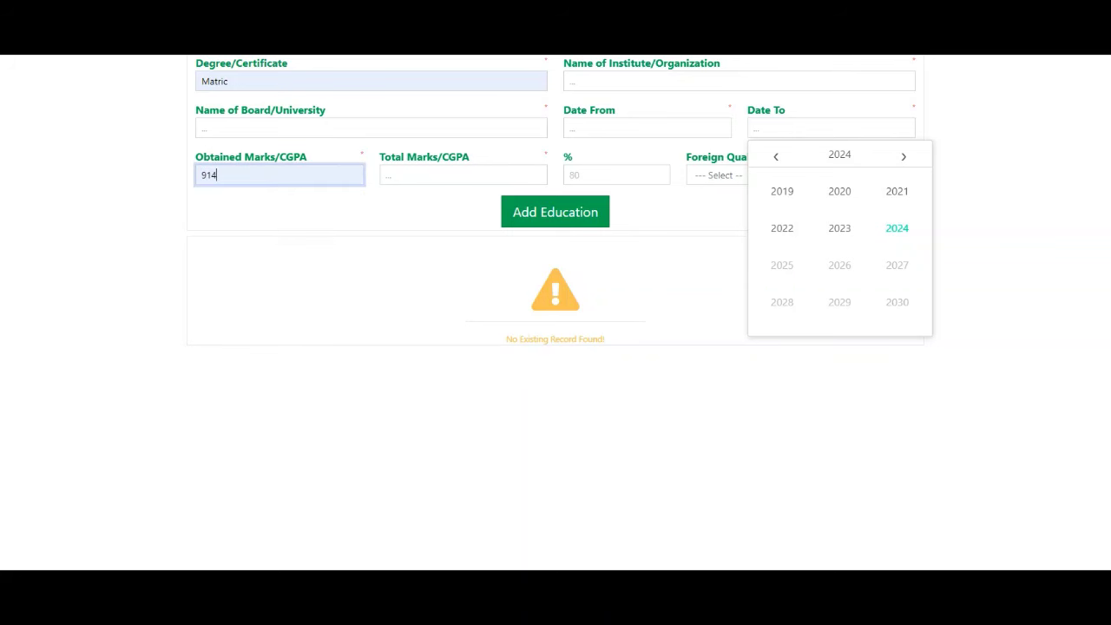
{"action": "key", "text": "Tab"}
{"action": "type", "text": "1100"}
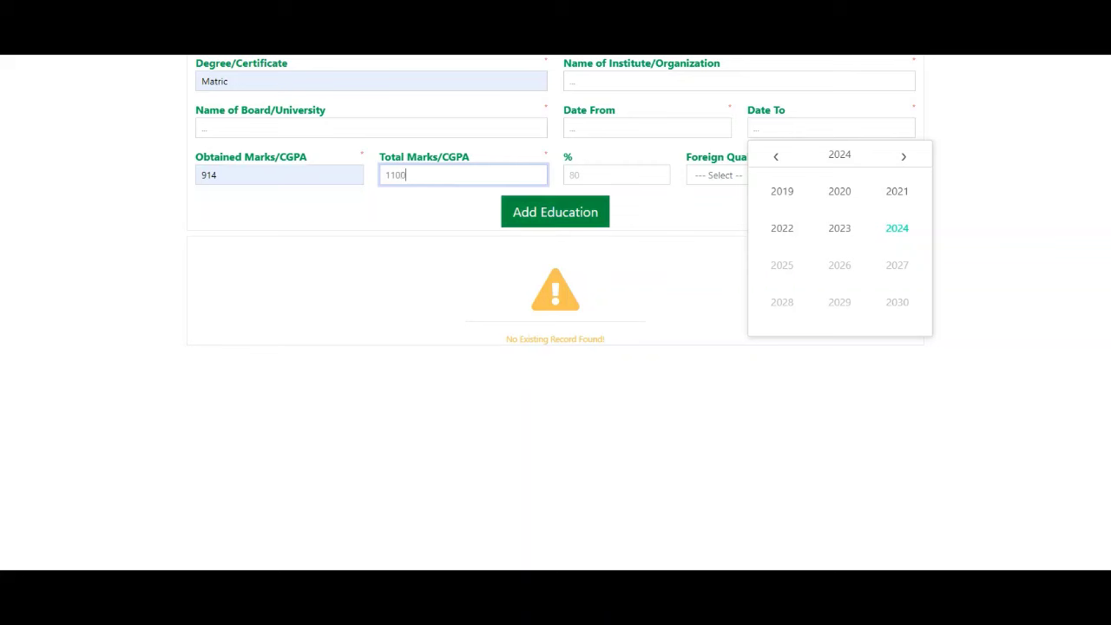
{"action": "key", "text": "Tab"}
{"action": "left_click", "coordinate": [718, 175]}
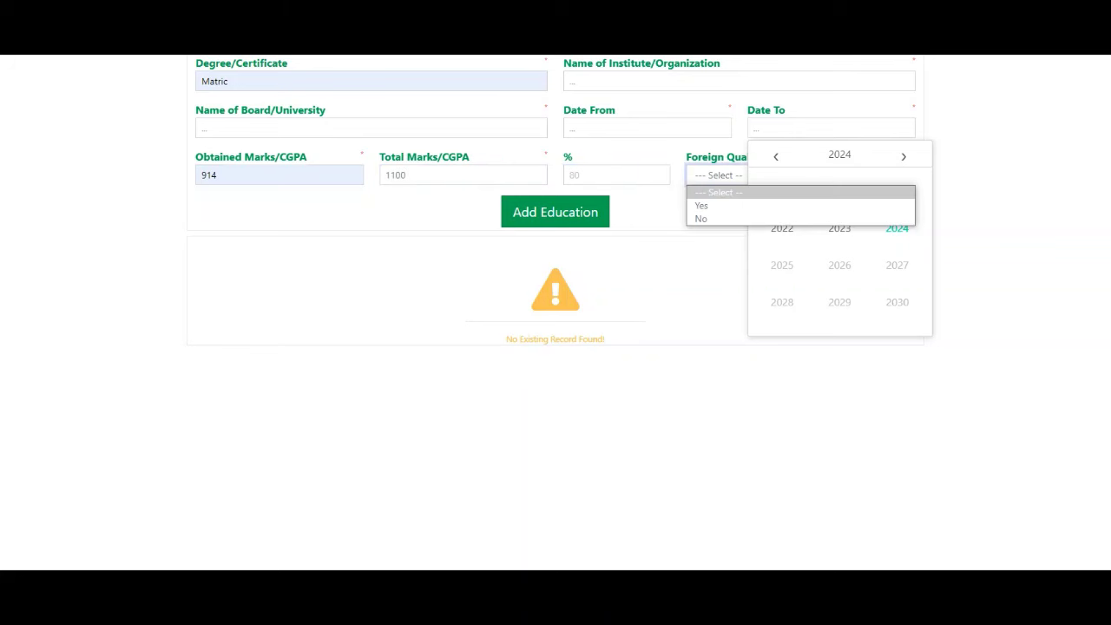
{"action": "left_click", "coordinate": [720, 261]}
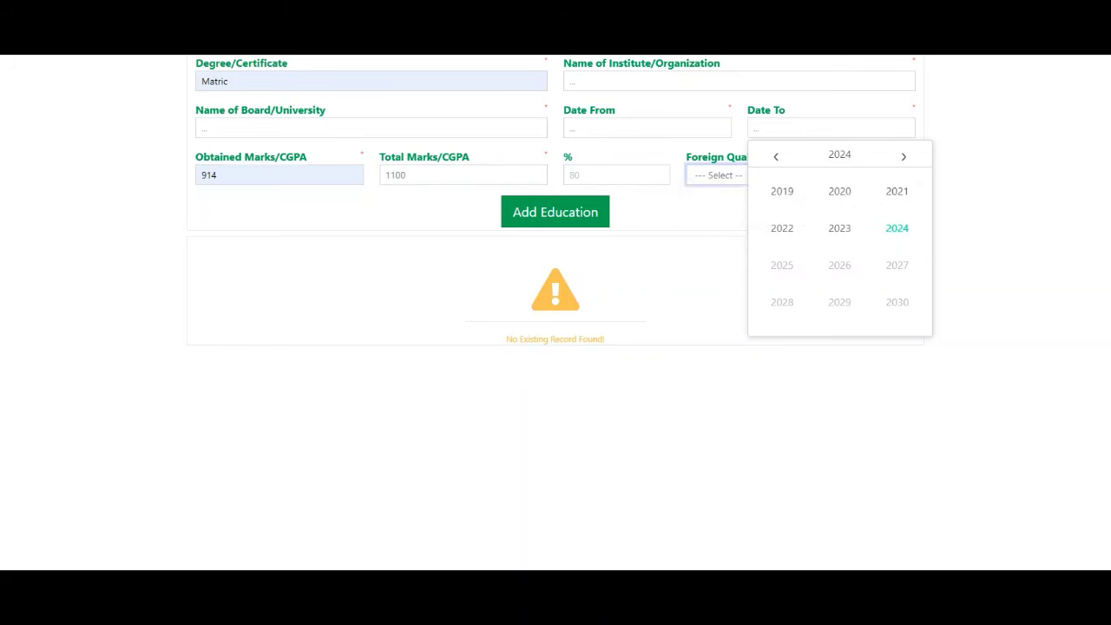
Step: Set the end year of the Matric education entry to 2013
{"action": "key", "text": "Down"}
{"action": "key", "text": "Right"}
{"action": "double_click", "coordinate": [776, 157]}
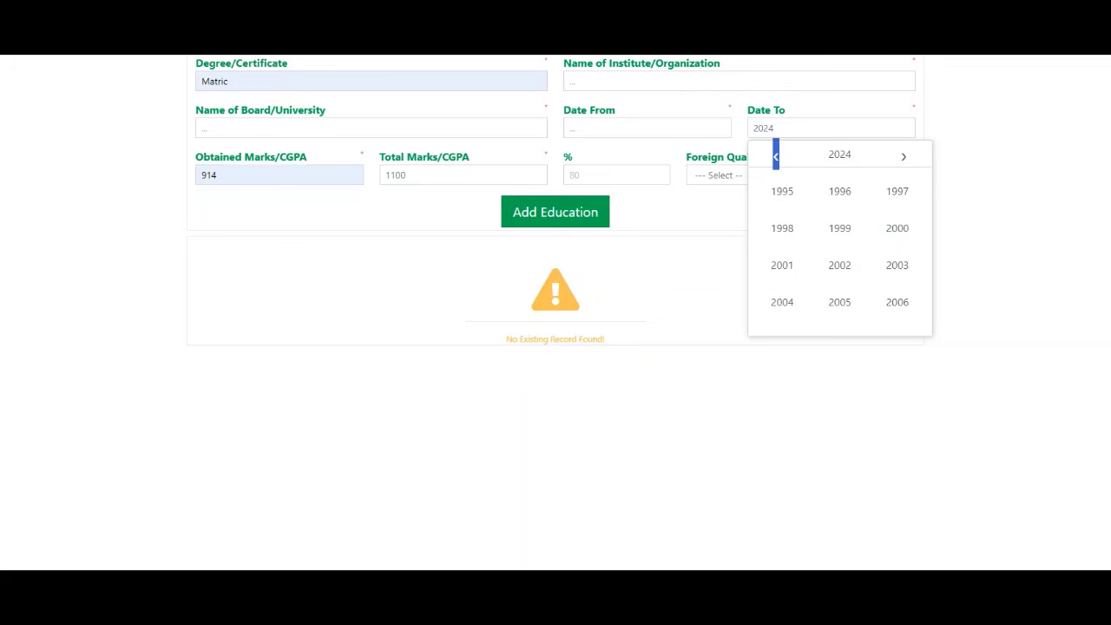
{"action": "left_click", "coordinate": [904, 157]}
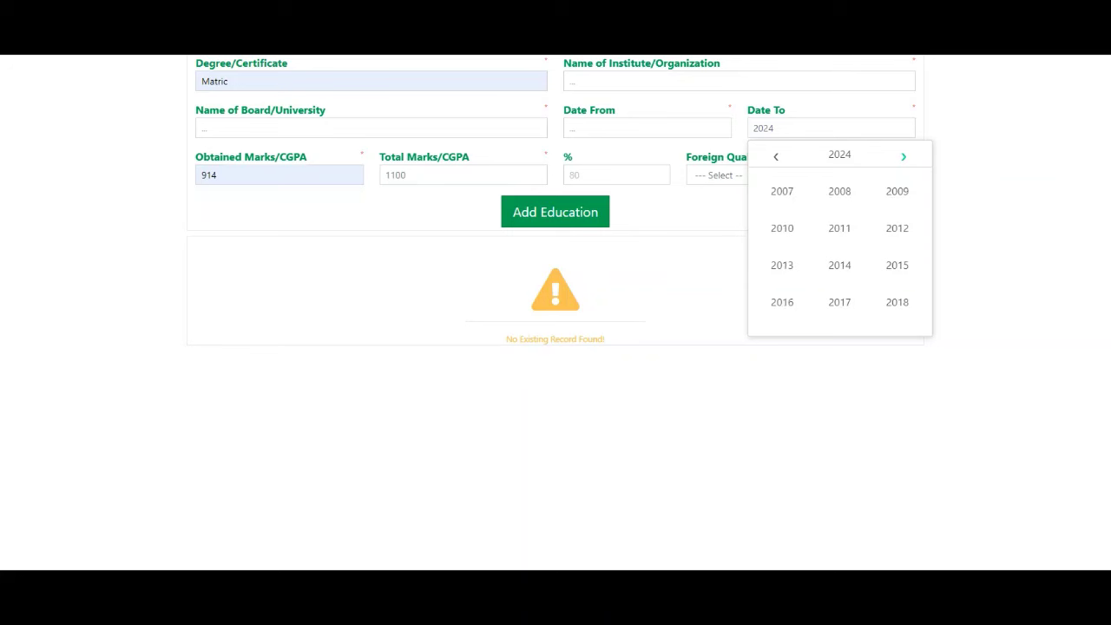
{"action": "left_click", "coordinate": [782, 265]}
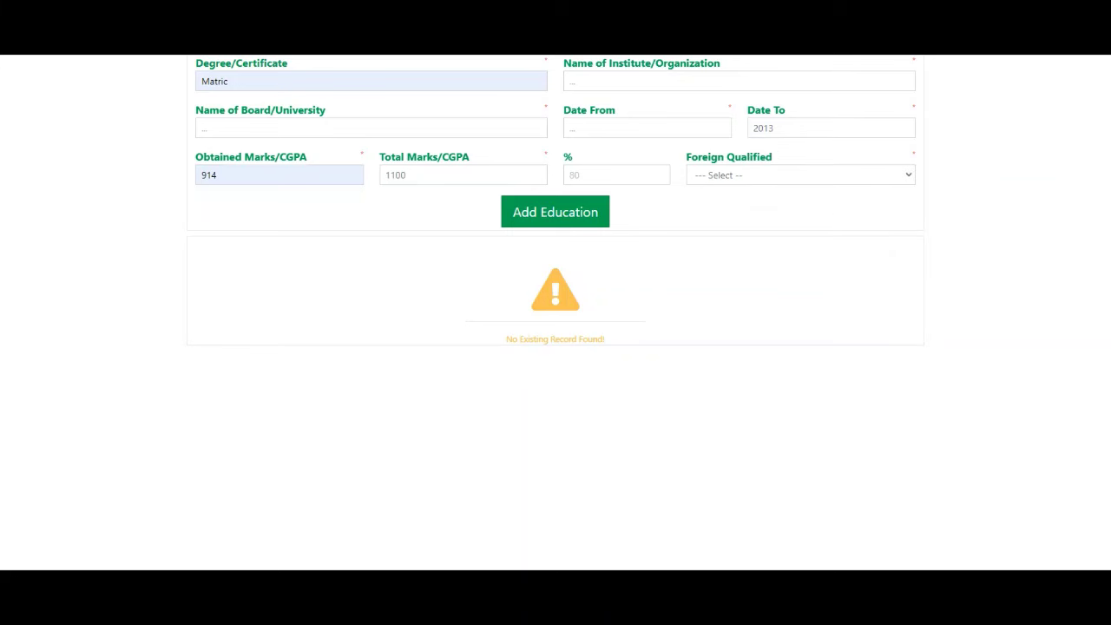
Step: Set Foreign Qualified to Yes for the Matric education entry
{"action": "left_click", "coordinate": [801, 175]}
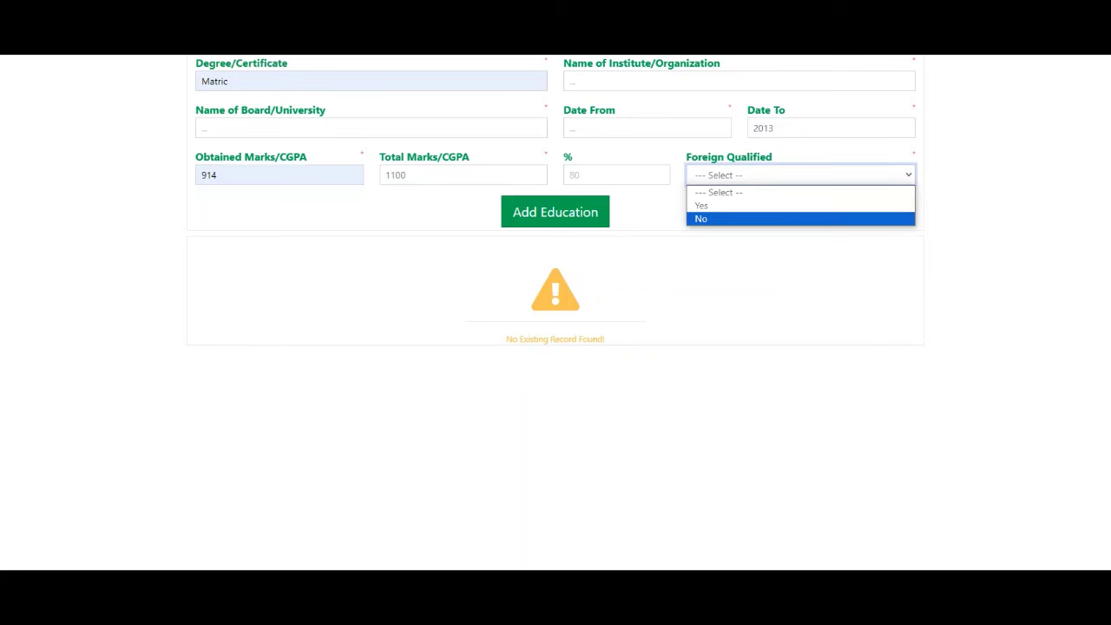
{"action": "left_click", "coordinate": [800, 218]}
{"action": "left_click", "coordinate": [801, 175]}
{"action": "left_click", "coordinate": [800, 205]}
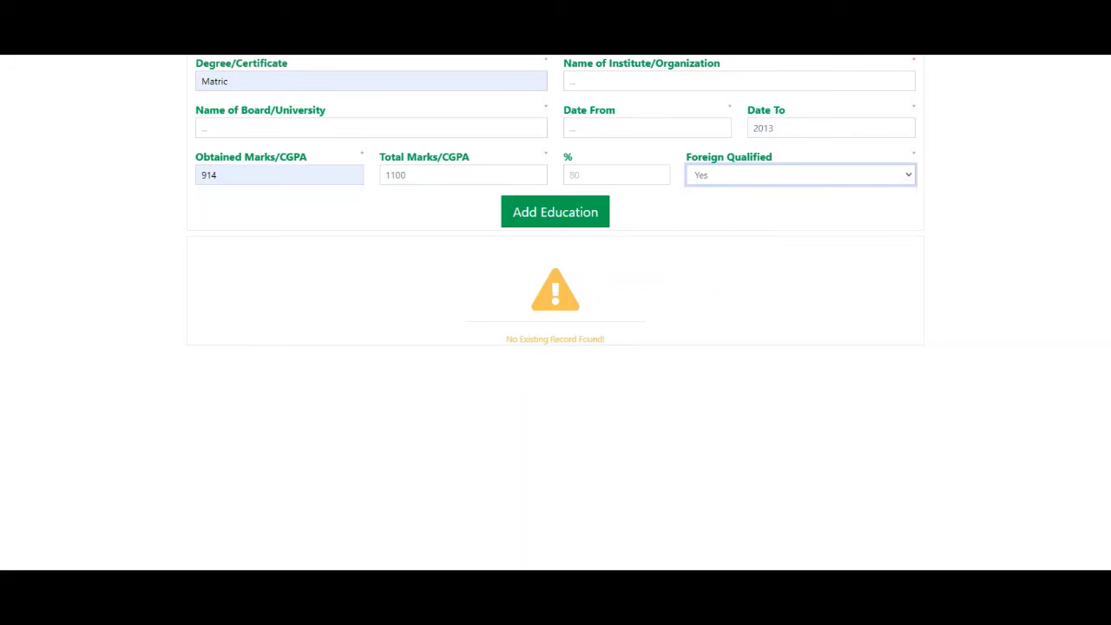
{"action": "left_click", "coordinate": [800, 278]}
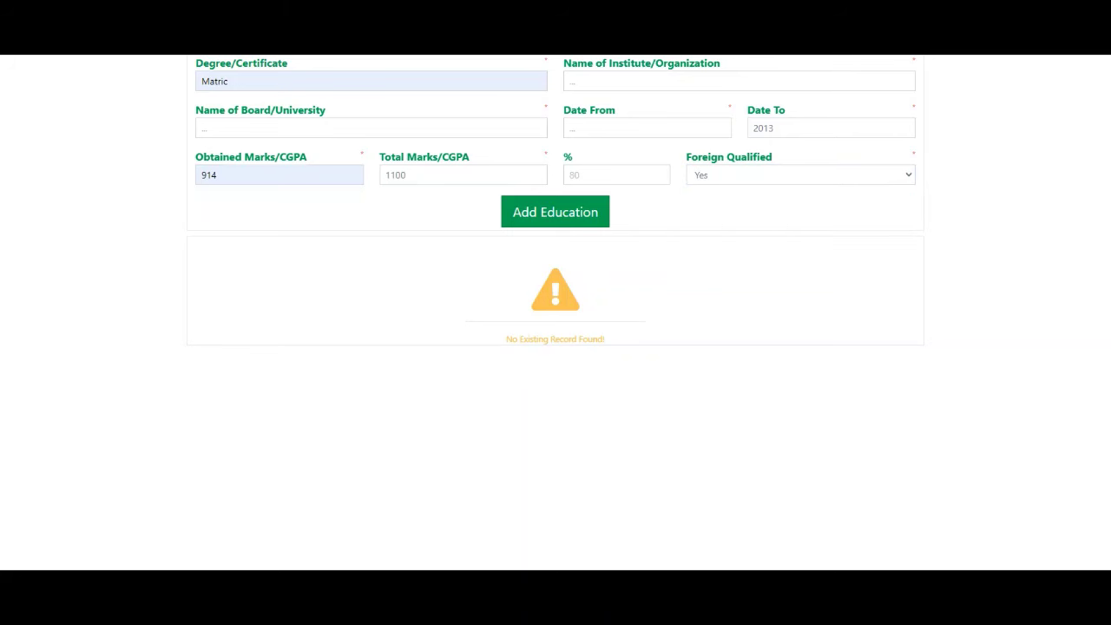
Step: Set the start year of the Matric education entry to 2011
{"action": "left_click", "coordinate": [647, 128]}
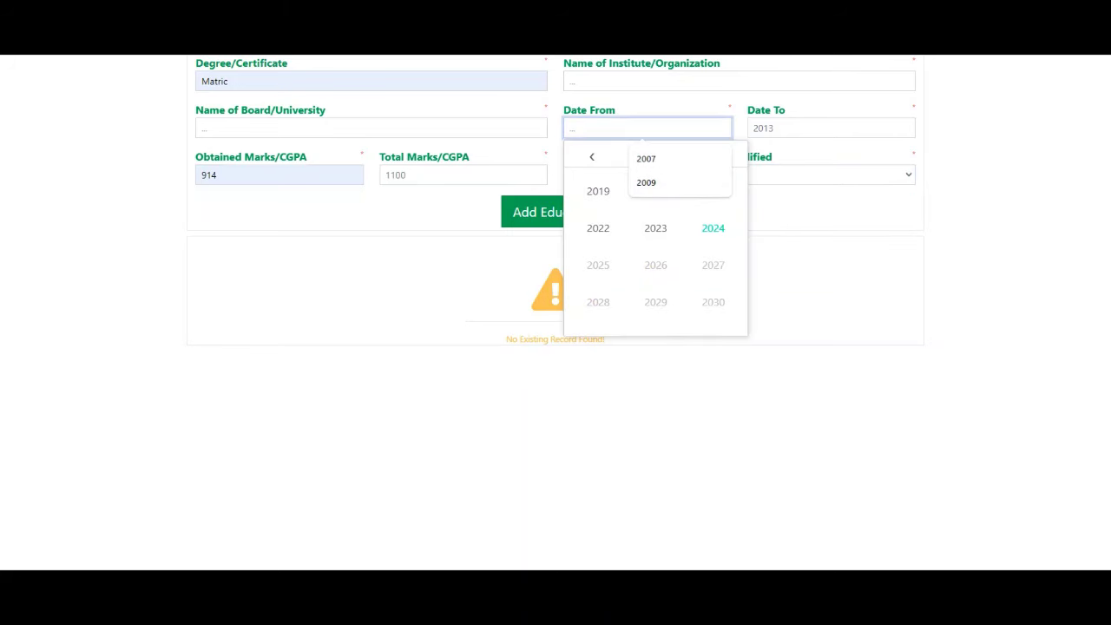
{"action": "left_click", "coordinate": [591, 156]}
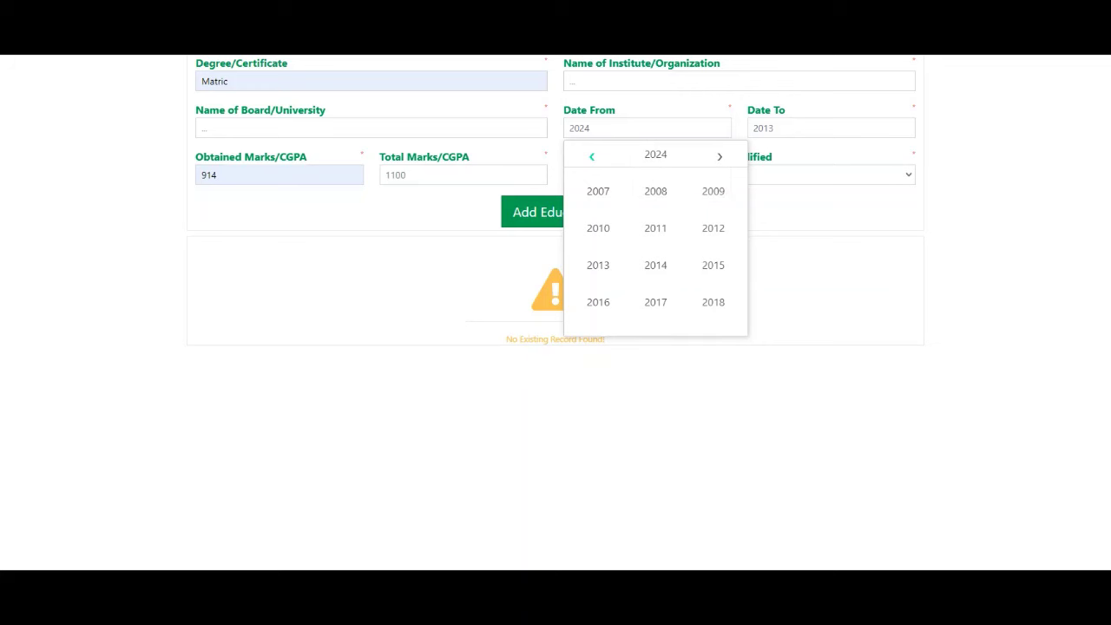
{"action": "left_click", "coordinate": [591, 157]}
{"action": "left_click", "coordinate": [591, 156]}
{"action": "left_click", "coordinate": [720, 156]}
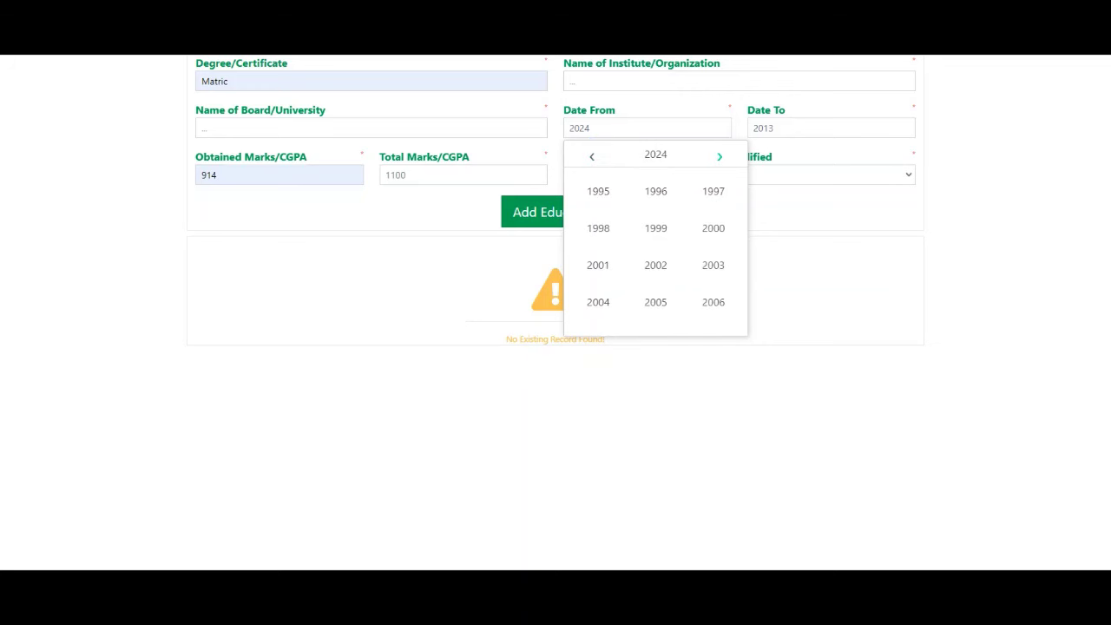
{"action": "left_click", "coordinate": [720, 156]}
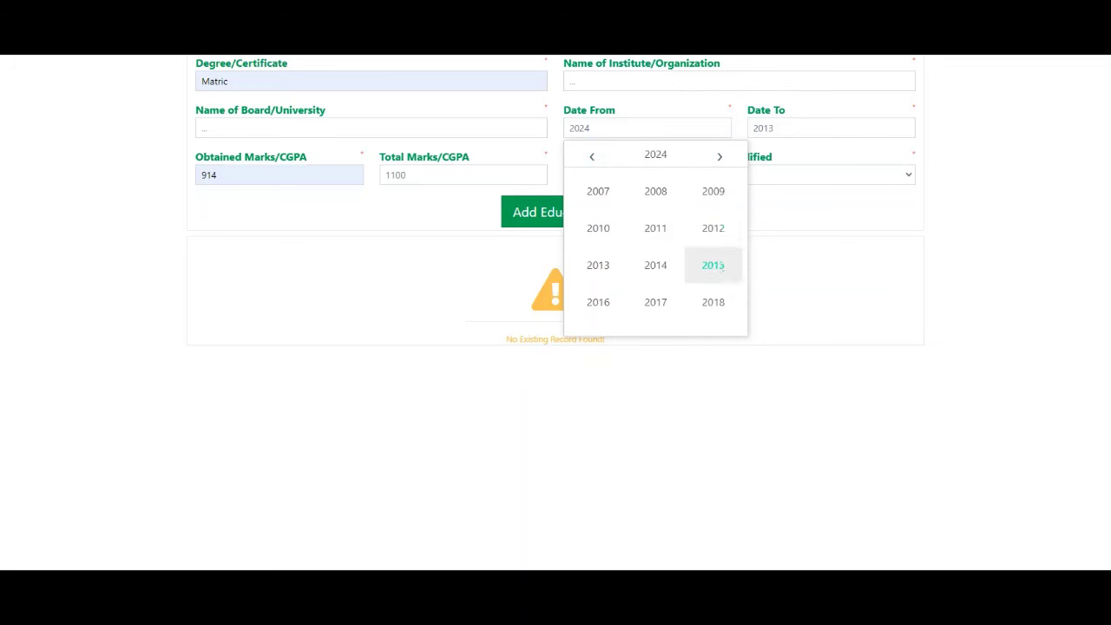
{"action": "left_click", "coordinate": [655, 227]}
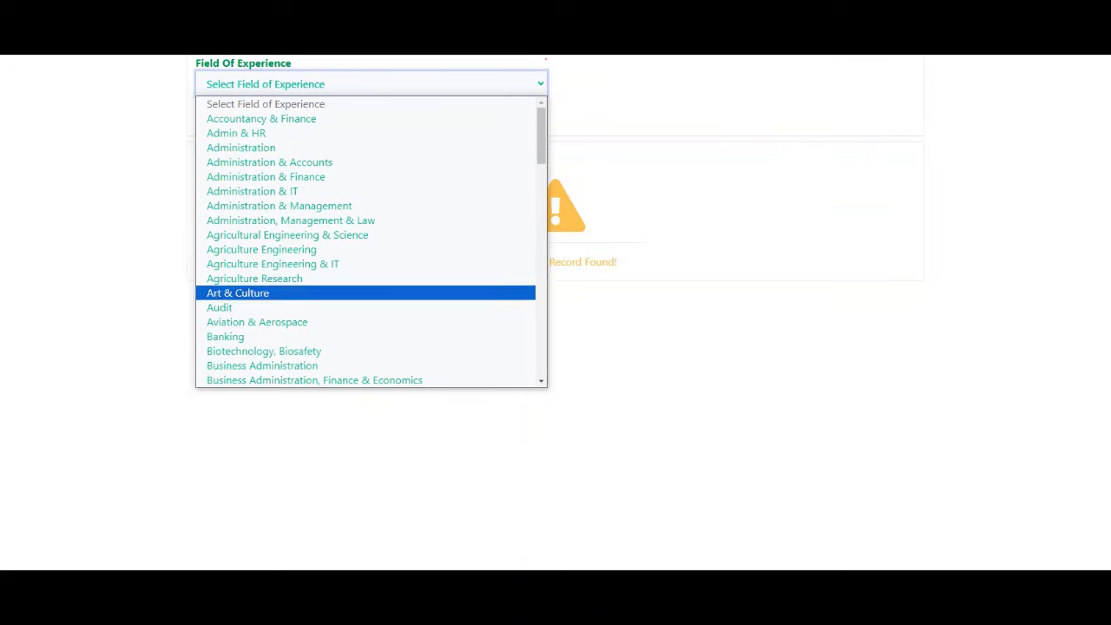
Step: Add Marketing as a field of experience
{"action": "scroll", "coordinate": [365, 255], "scroll_direction": "down", "scroll_amount": 1}
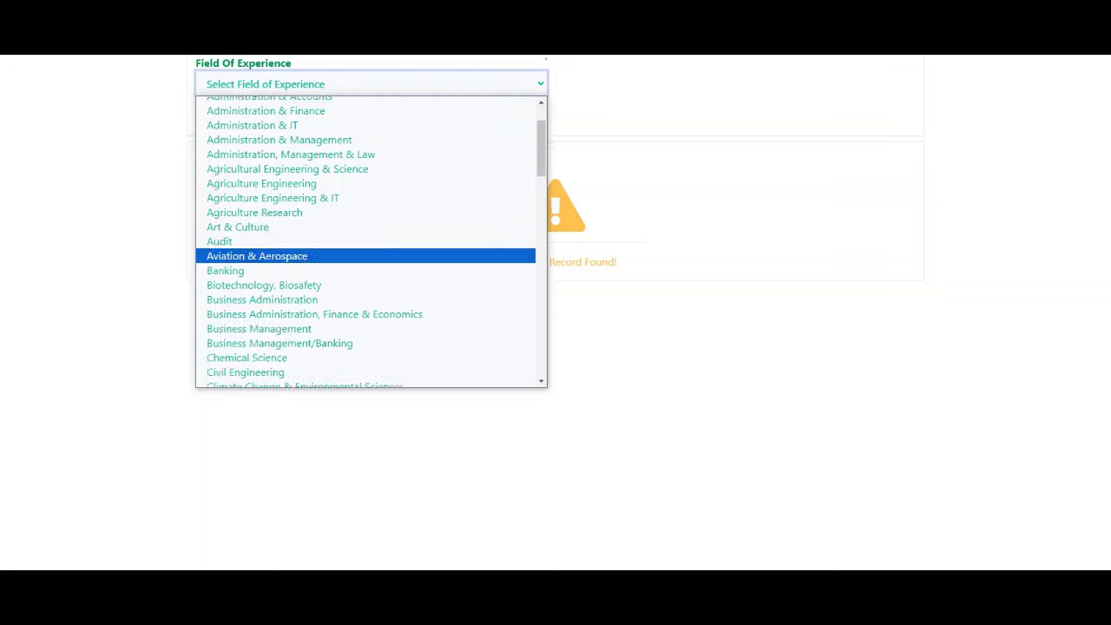
{"action": "scroll", "coordinate": [365, 243], "scroll_direction": "down", "scroll_amount": 10}
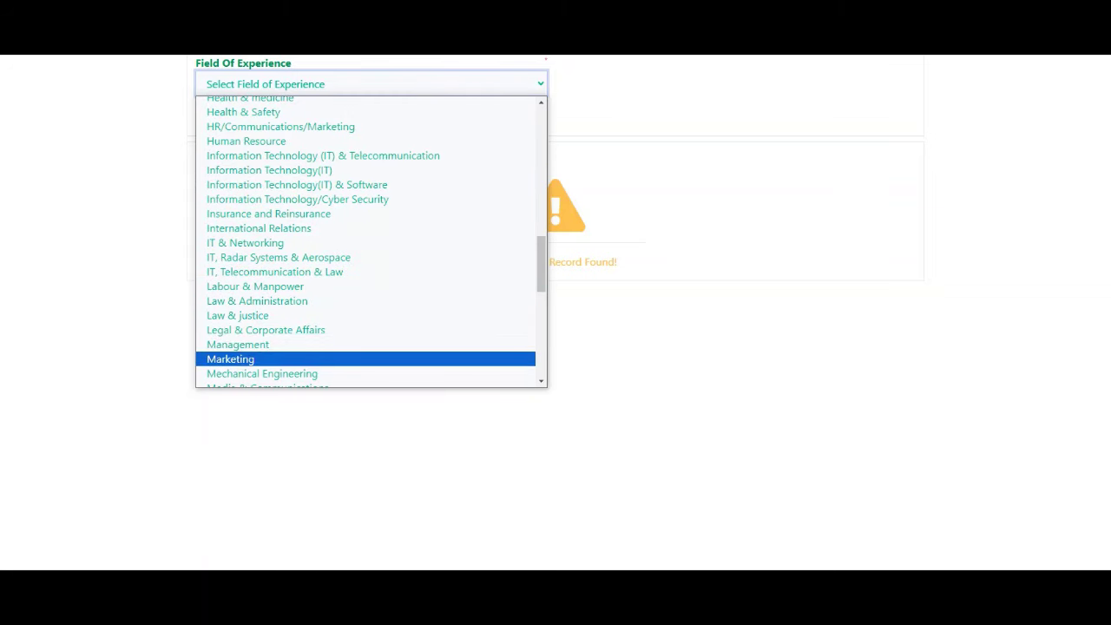
{"action": "left_click", "coordinate": [243, 358]}
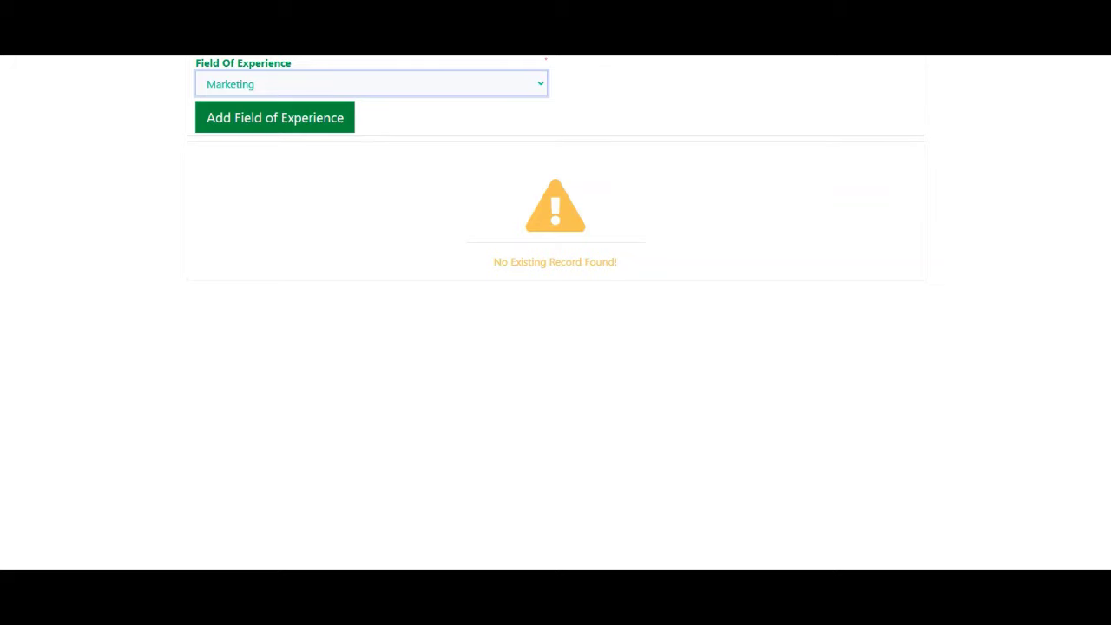
{"action": "left_click", "coordinate": [275, 117]}
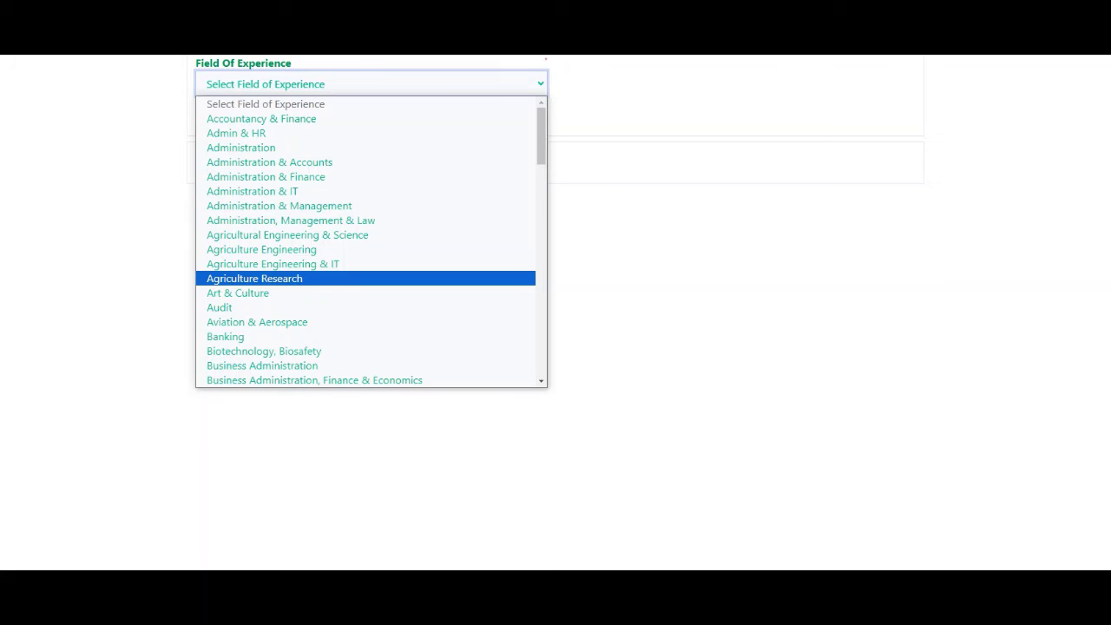
Step: Add Agriculture Research and Art & Culture as further fields of experience
{"action": "key", "text": "Return"}
{"action": "left_click", "coordinate": [275, 117]}
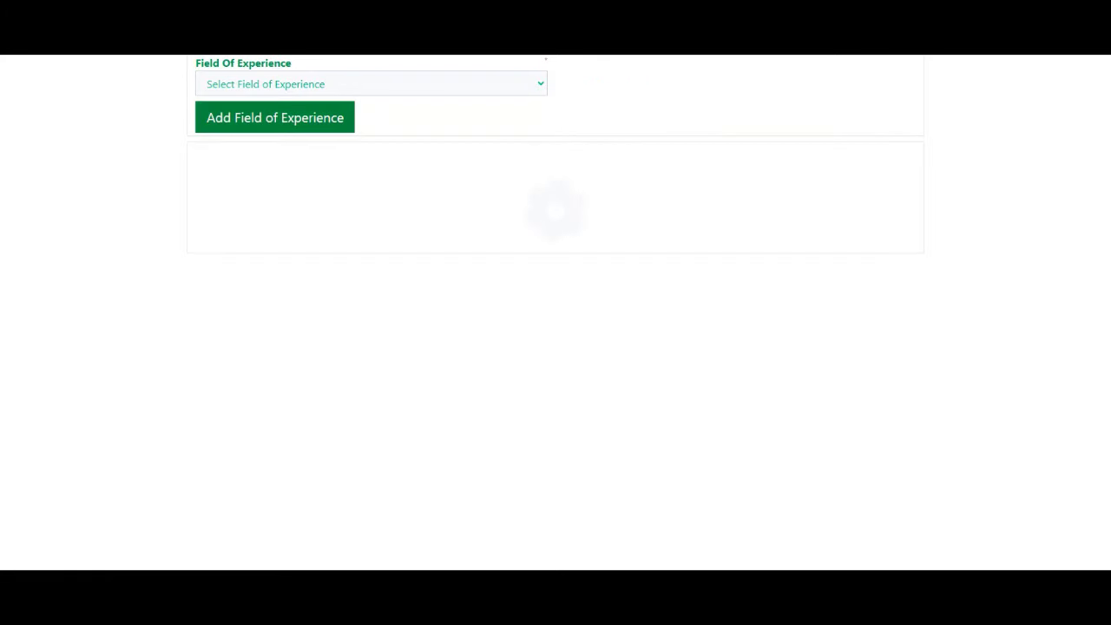
{"action": "left_click", "coordinate": [371, 84]}
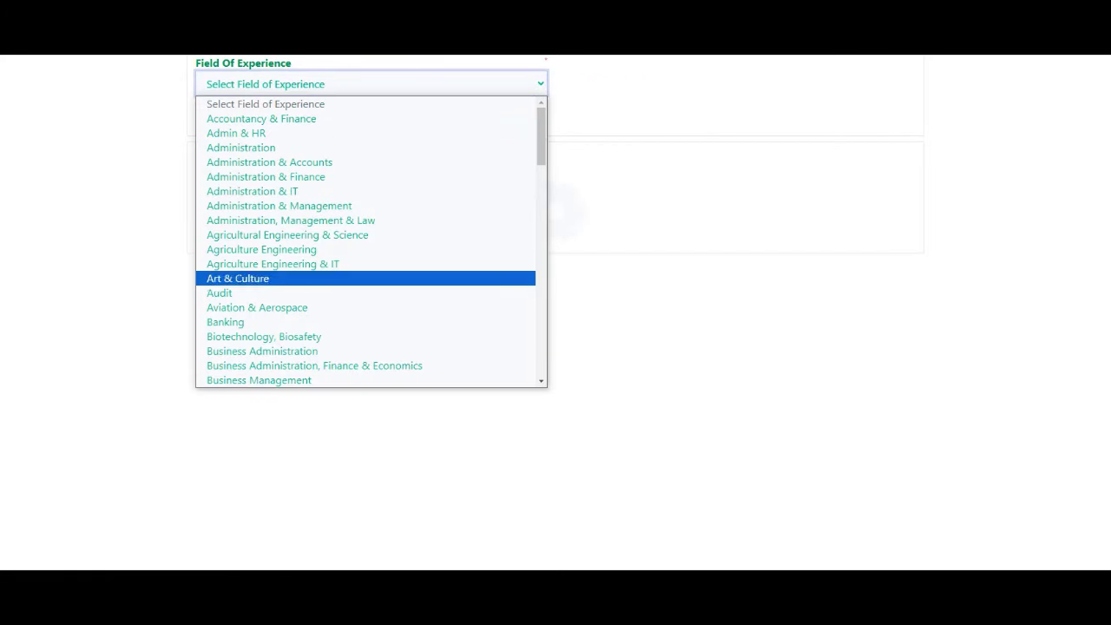
{"action": "left_click", "coordinate": [390, 451]}
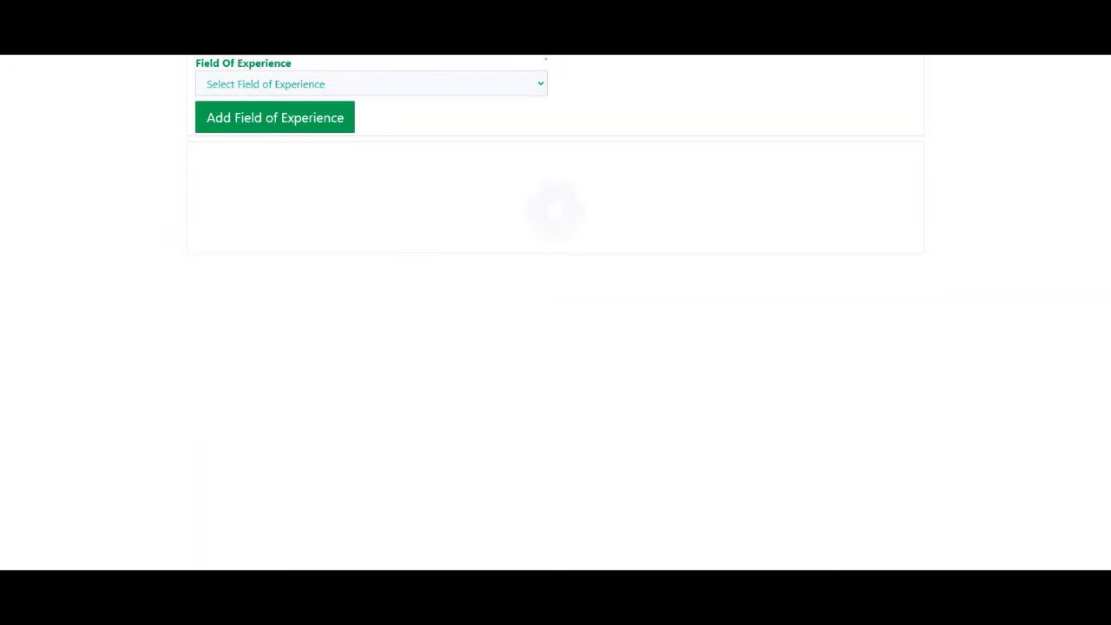
{"action": "left_click", "coordinate": [371, 85]}
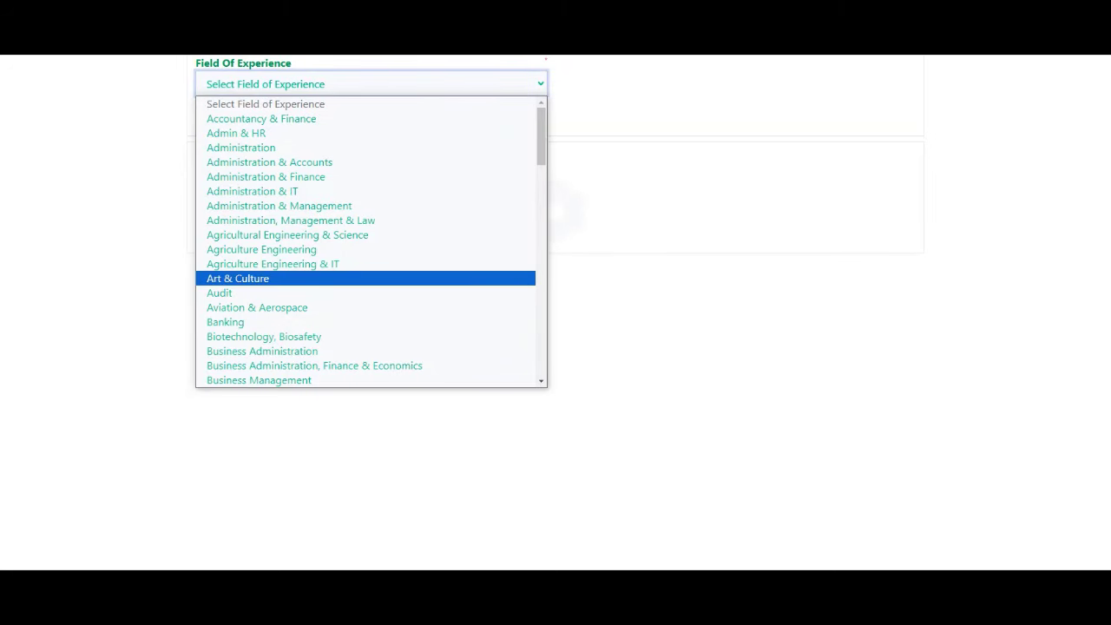
{"action": "key", "text": "Return"}
{"action": "left_click", "coordinate": [274, 117]}
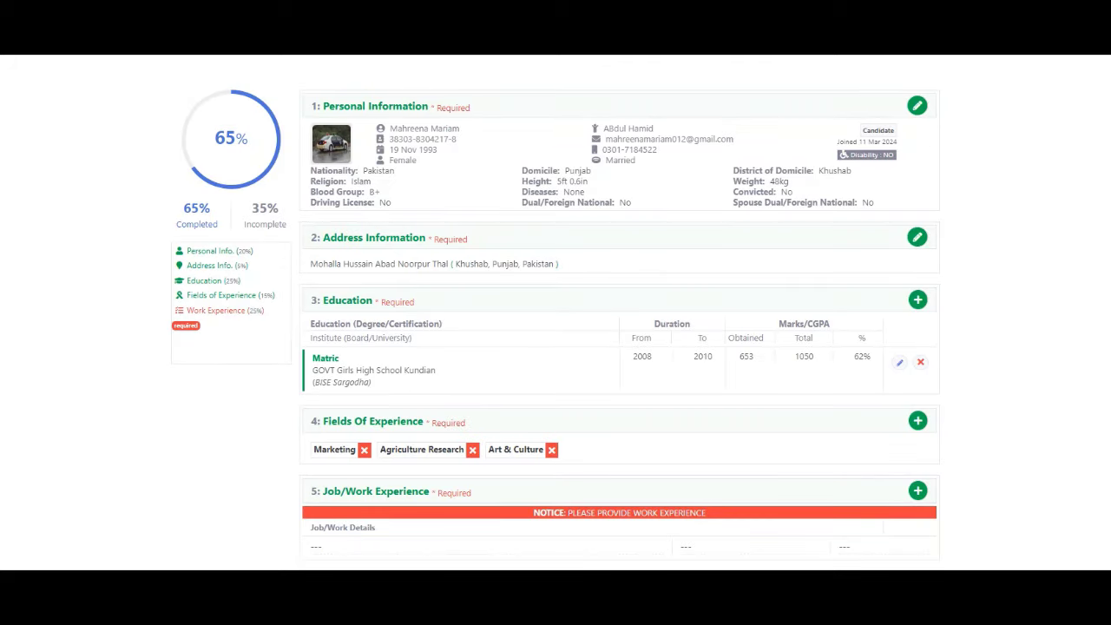
Step: Start a new job/work experience entry and set its experience type to Private Sector
{"action": "left_click", "coordinate": [917, 491]}
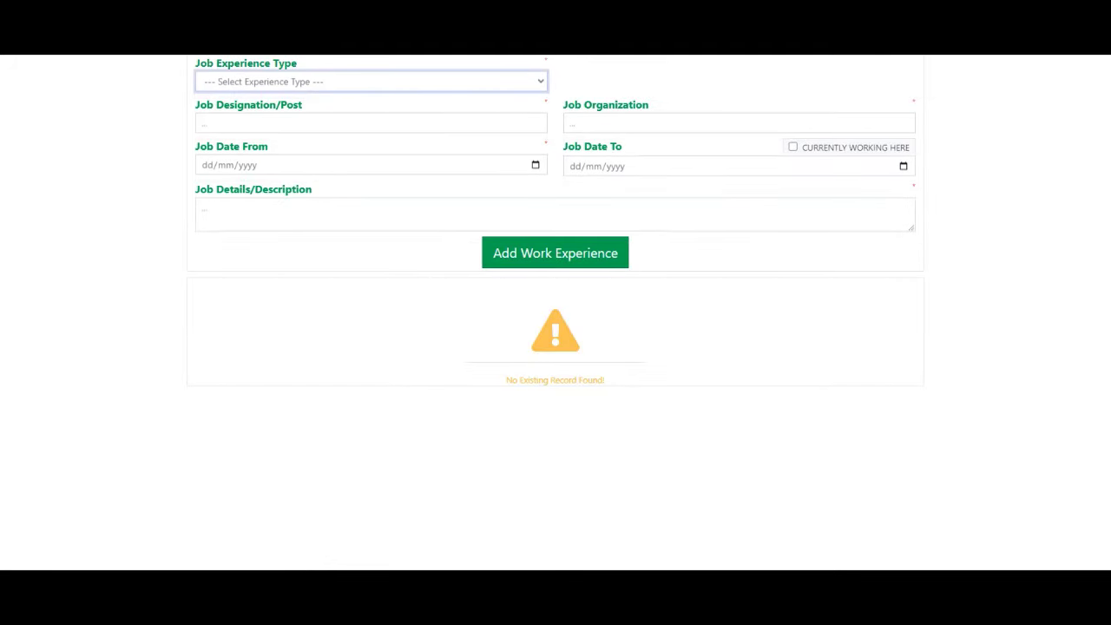
{"action": "left_click", "coordinate": [372, 81]}
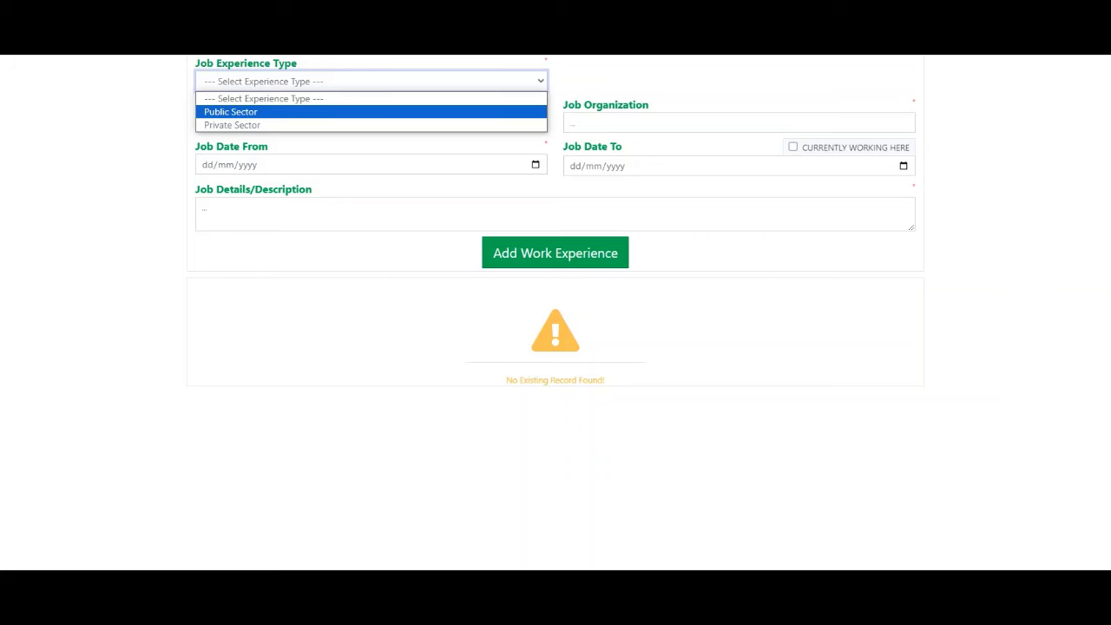
{"action": "key", "text": "Down"}
{"action": "key", "text": "Return"}
{"action": "key", "text": "alt+Down"}
{"action": "key", "text": "Up"}
{"action": "key", "text": "Return"}
{"action": "key", "text": "Tab"}
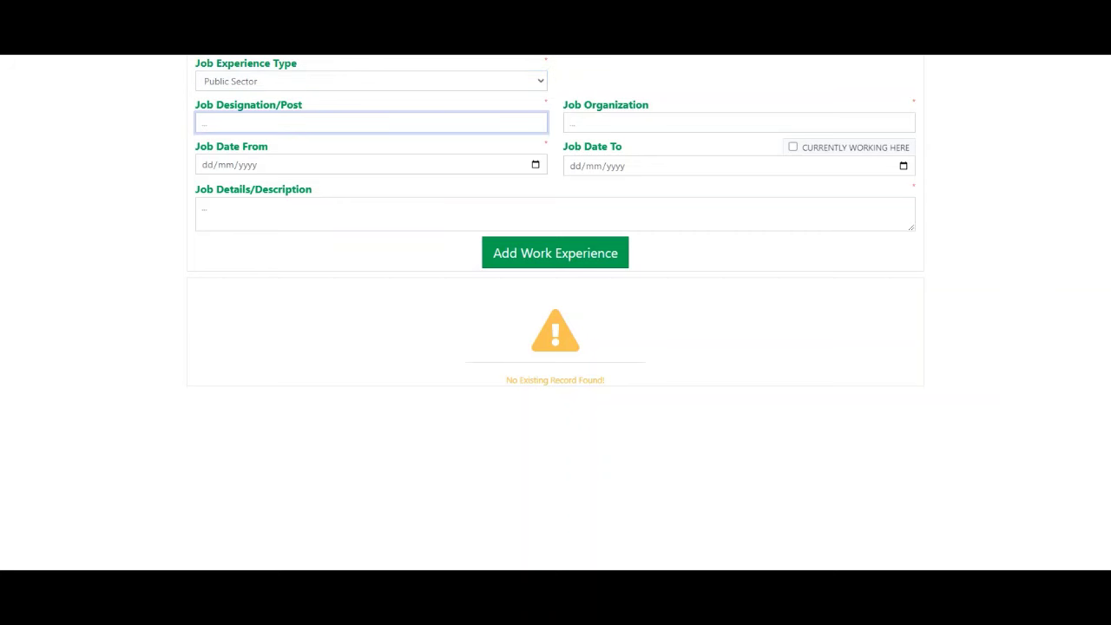
{"action": "key", "text": "shift+Tab"}
{"action": "key", "text": "alt+Down"}
{"action": "key", "text": "Down"}
{"action": "key", "text": "Return"}
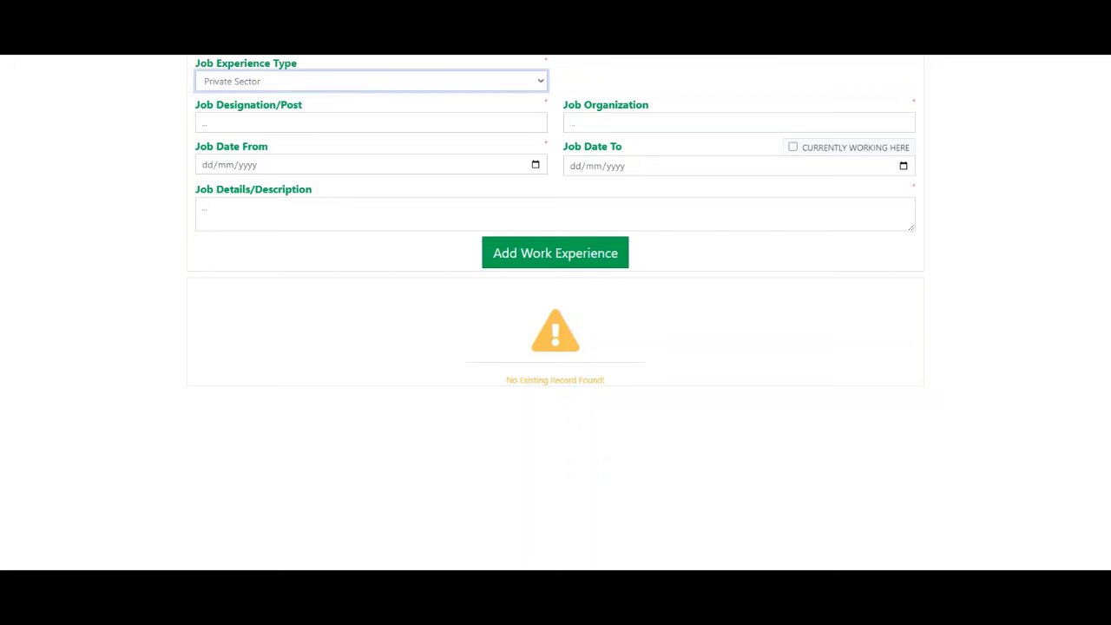
Step: Enter "data entry" as the job designation and "abc" as the job organization
{"action": "key", "text": "Tab"}
{"action": "type", "text": "data en"}
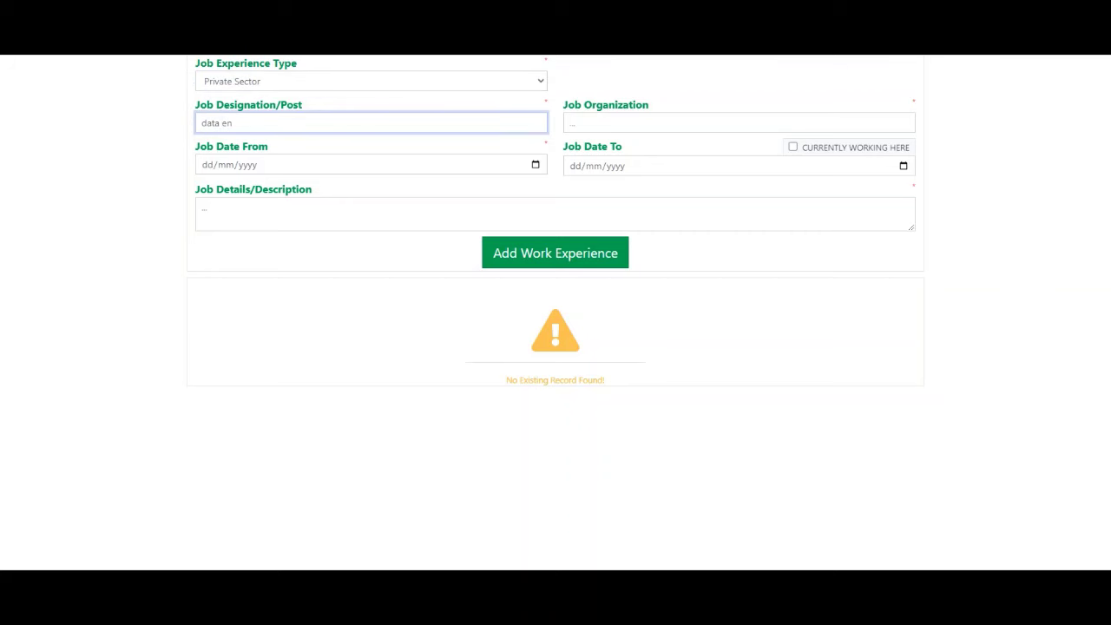
{"action": "type", "text": "try"}
{"action": "key", "text": "Tab"}
{"action": "type", "text": "ac"}
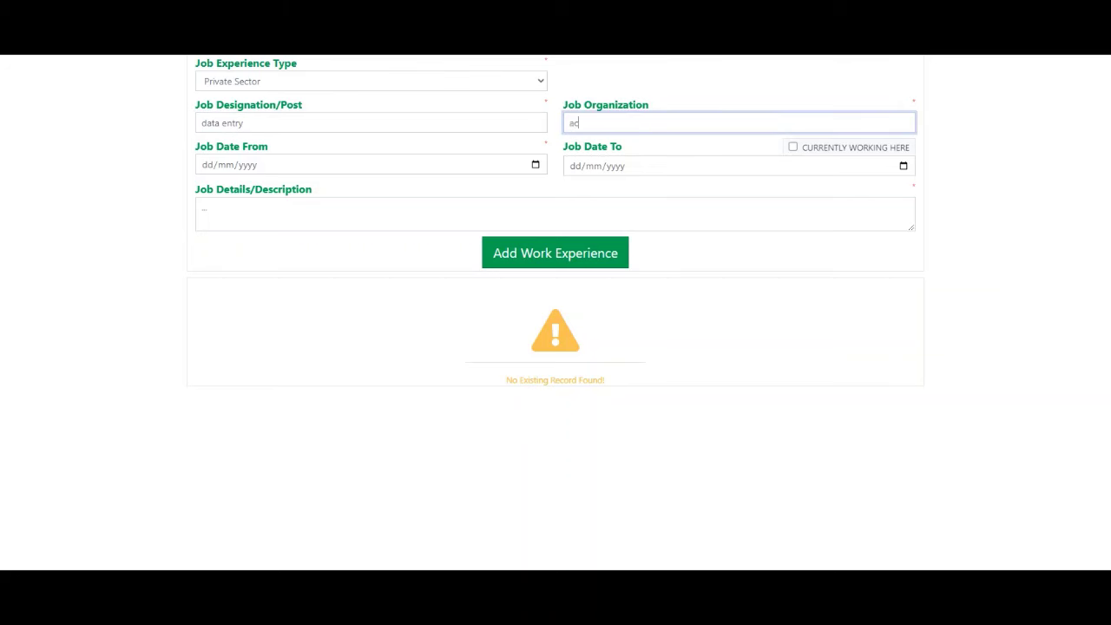
{"action": "type", "text": "bc"}
Step: Set the start date of the job to 05/03/2024
{"action": "key", "text": "Tab"}
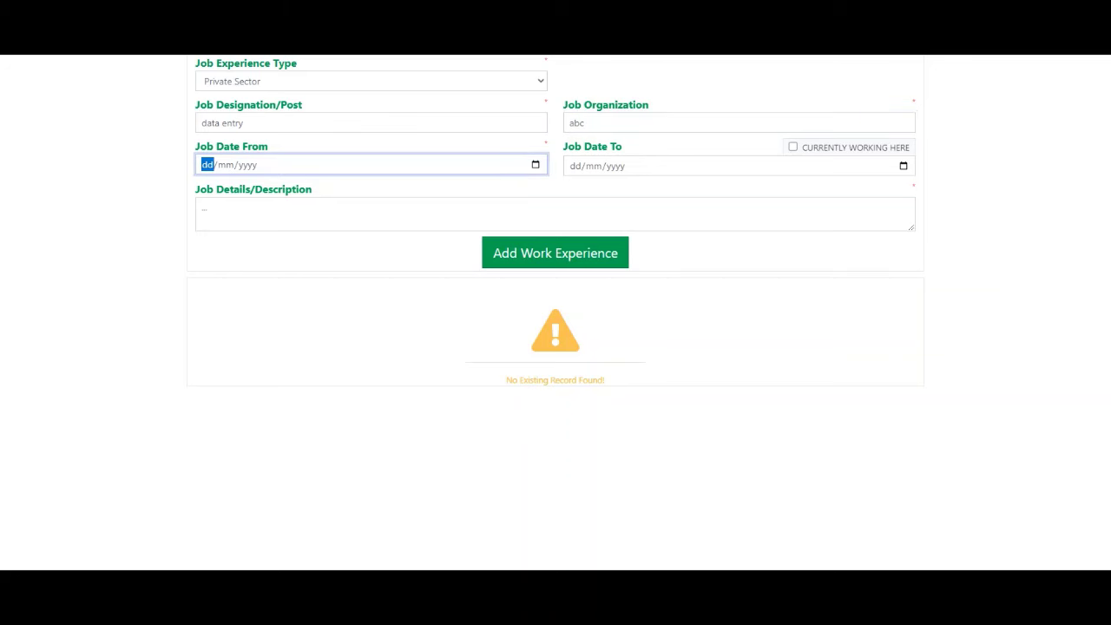
{"action": "left_click", "coordinate": [536, 165]}
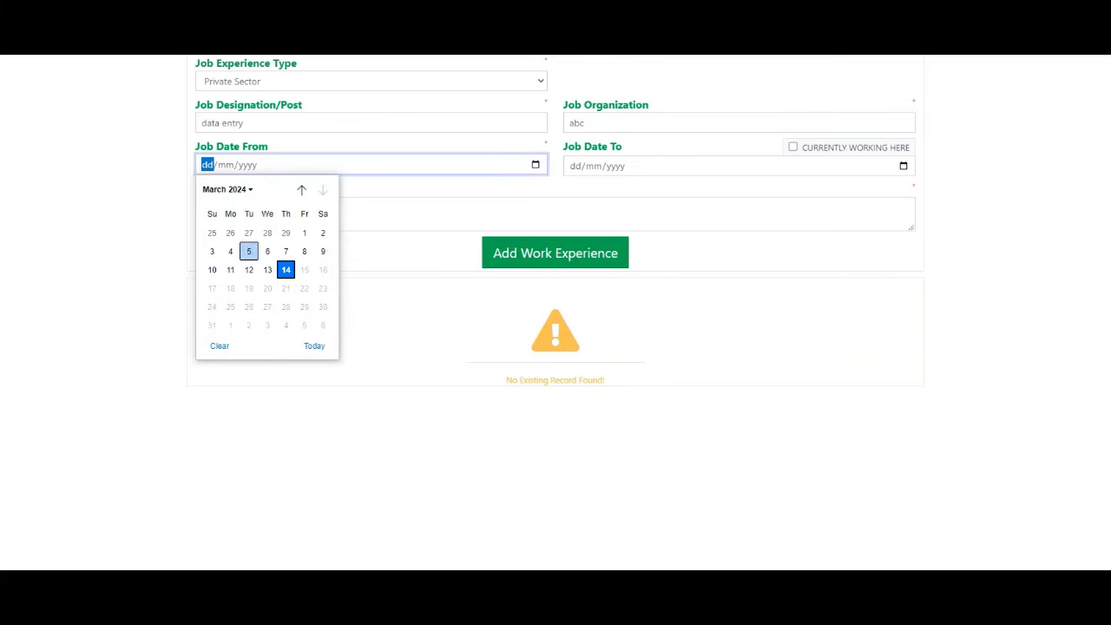
{"action": "key", "text": "Return"}
Step: Mark the job as currently working here instead of giving an end date
{"action": "left_click", "coordinate": [594, 166]}
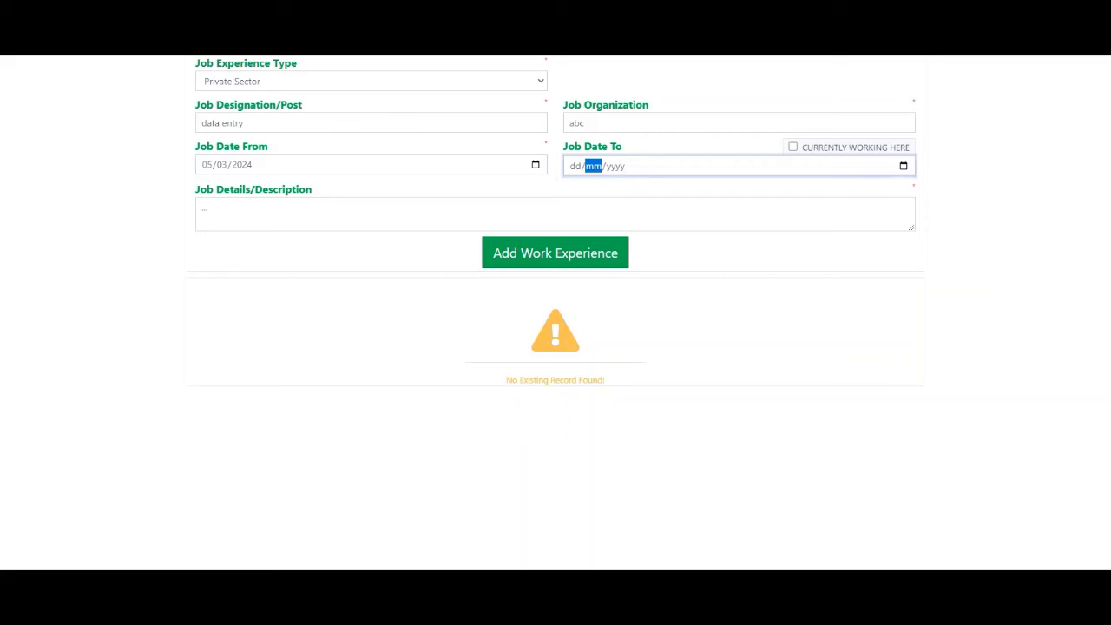
{"action": "left_click", "coordinate": [794, 147]}
{"action": "key", "text": "Tab"}
{"action": "key", "text": "space"}
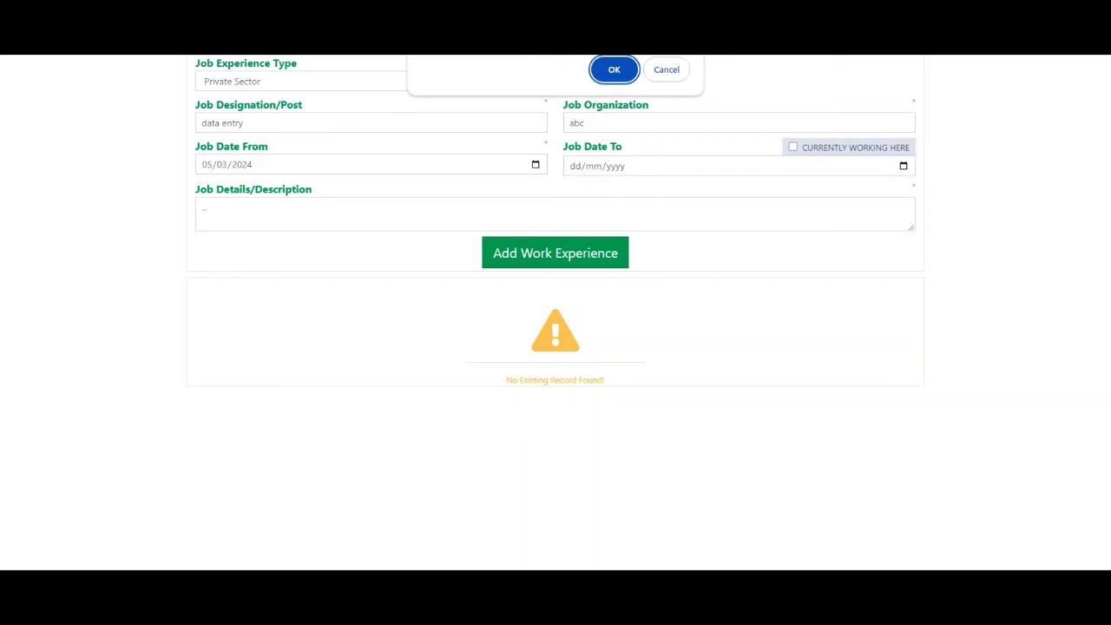